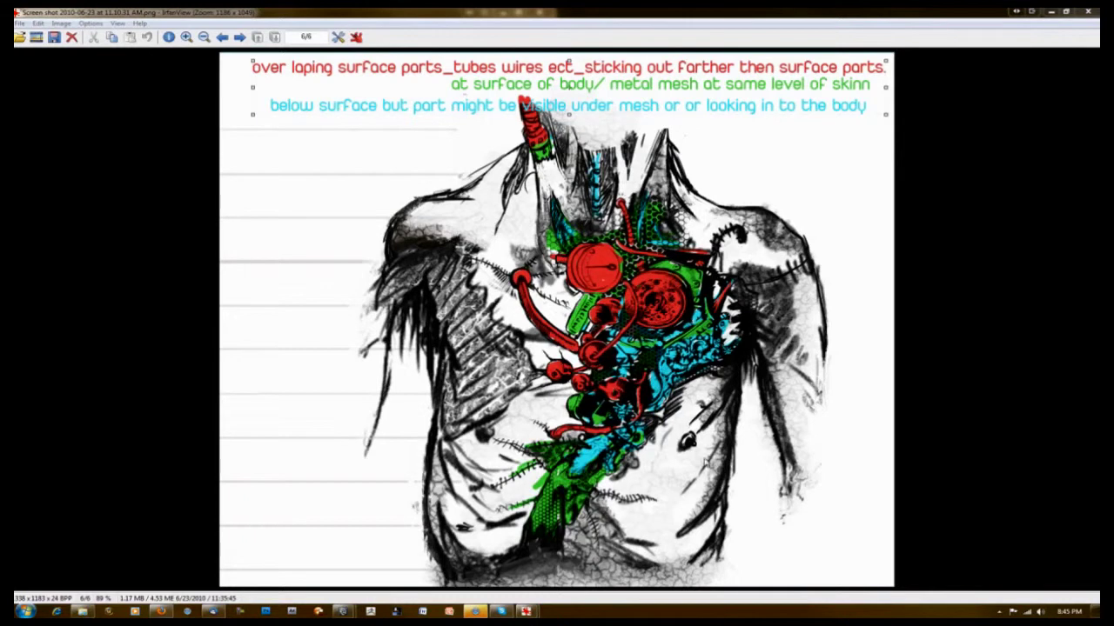
- Bring the Maya Creed torso scene forward and switch it to the four-view layout
mouse_move(342, 612)
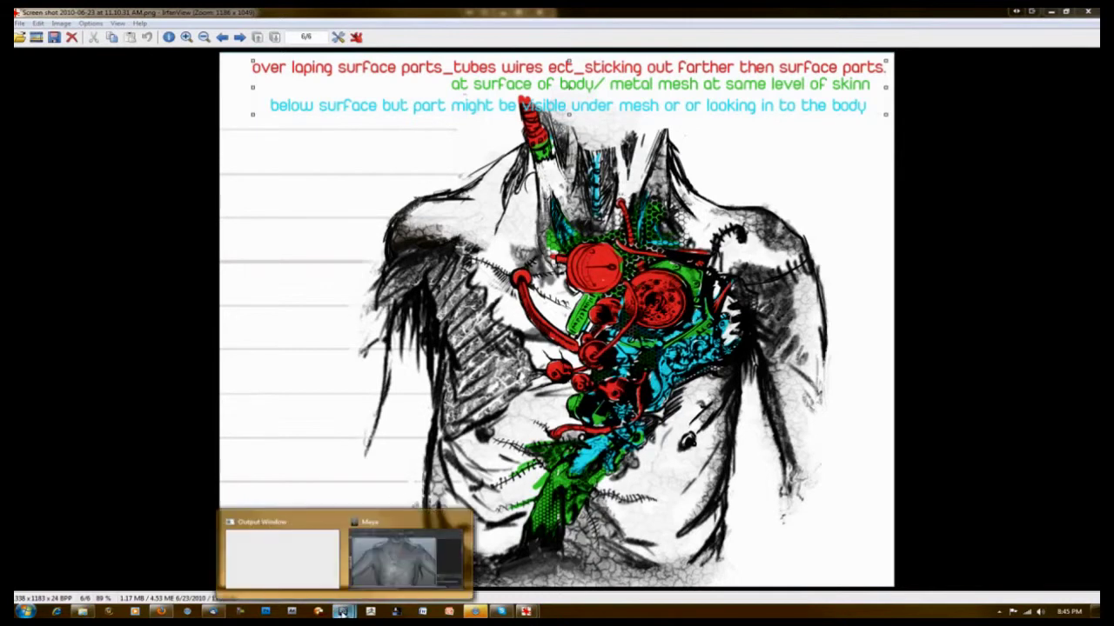
click(391, 567)
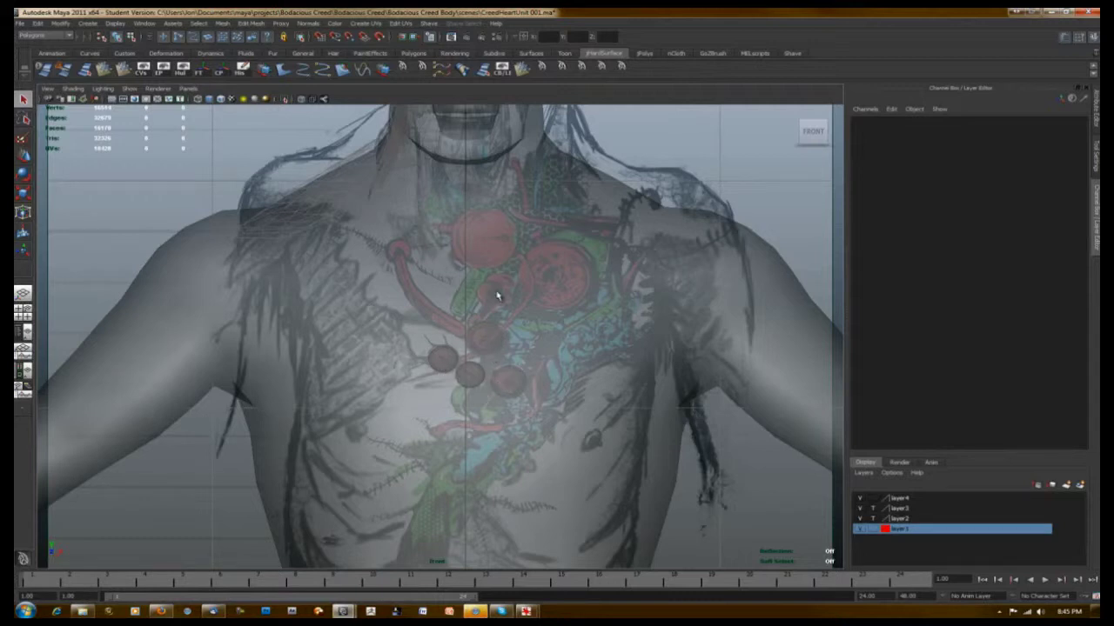
click(581, 225)
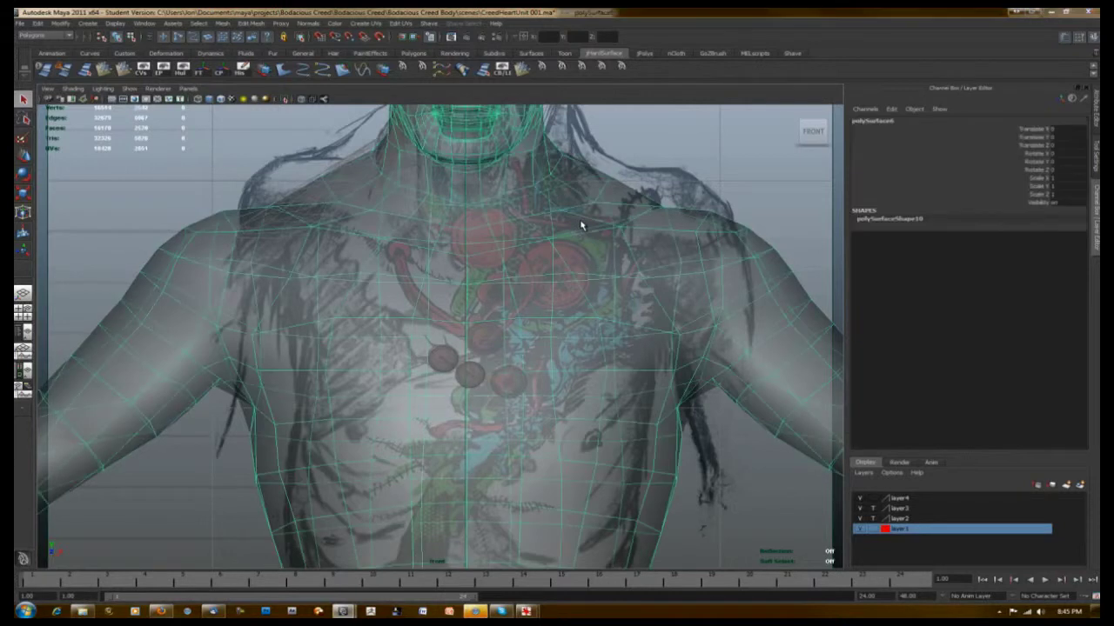
key(space)
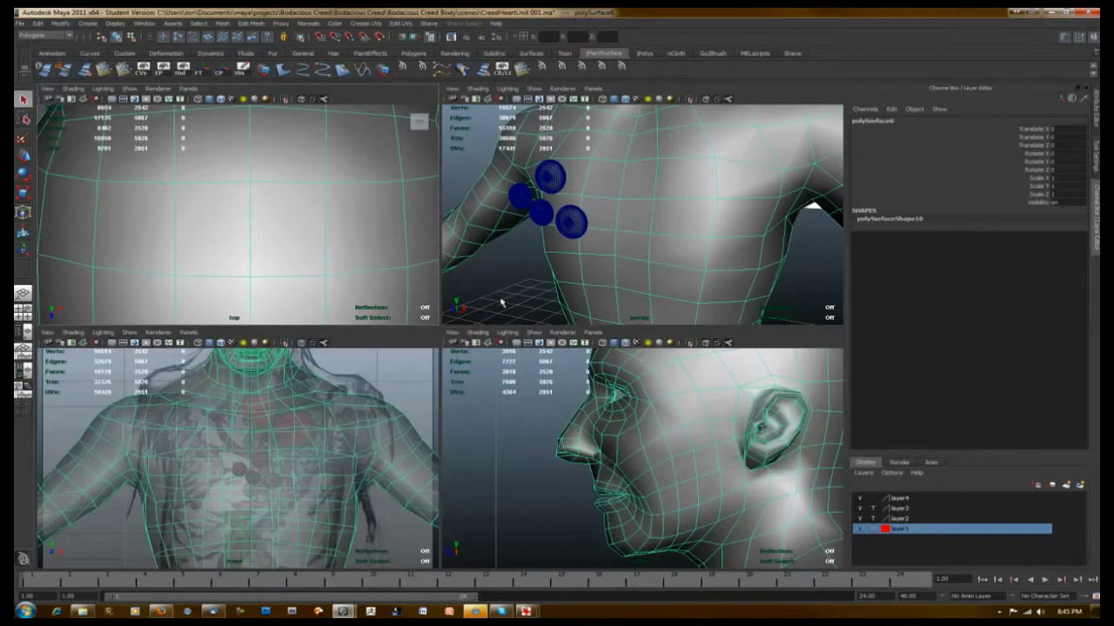
- Maximize the perspective view, orbit to inspect the chest, then return to four views
click(508, 290)
key(space)
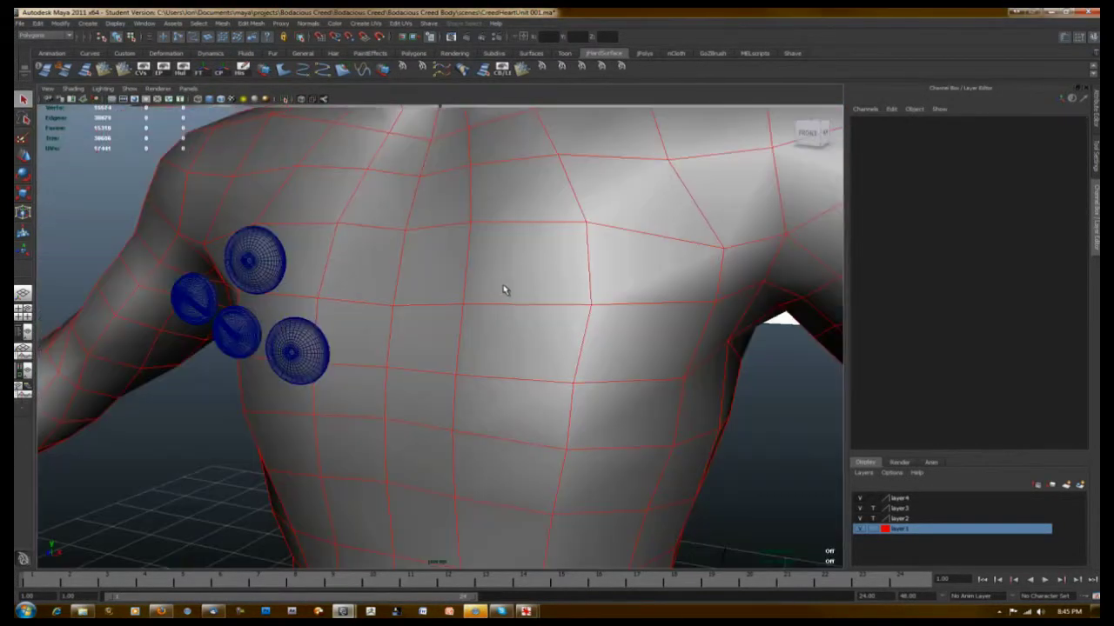
alt+drag(504, 291, 373, 290)
click(400, 310)
key(space)
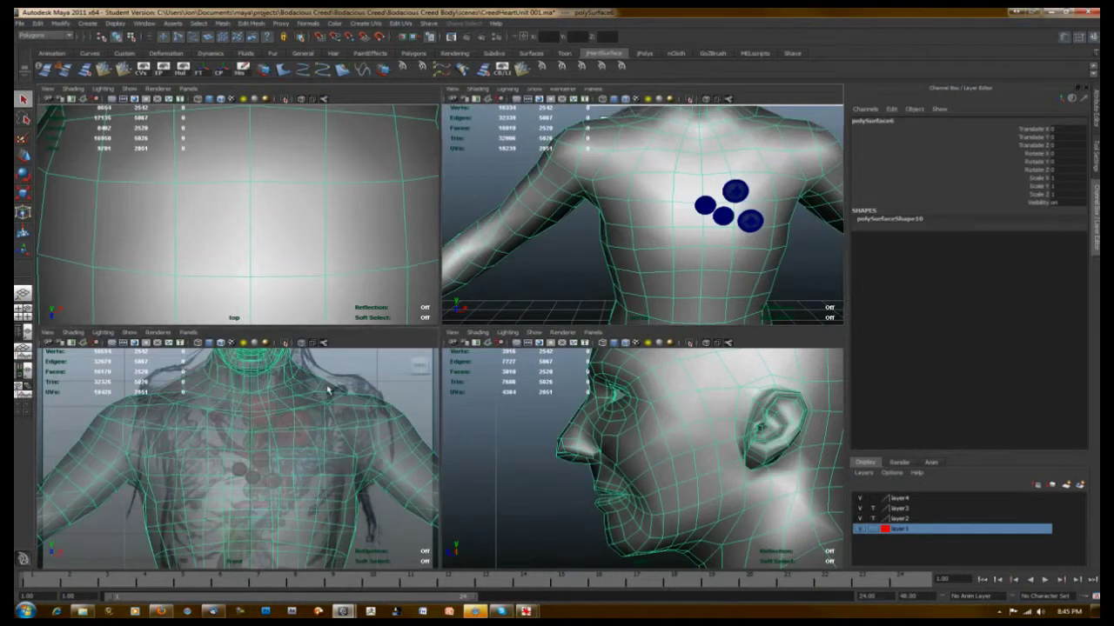
- Enlarge the front view to fill the viewport
key(space)
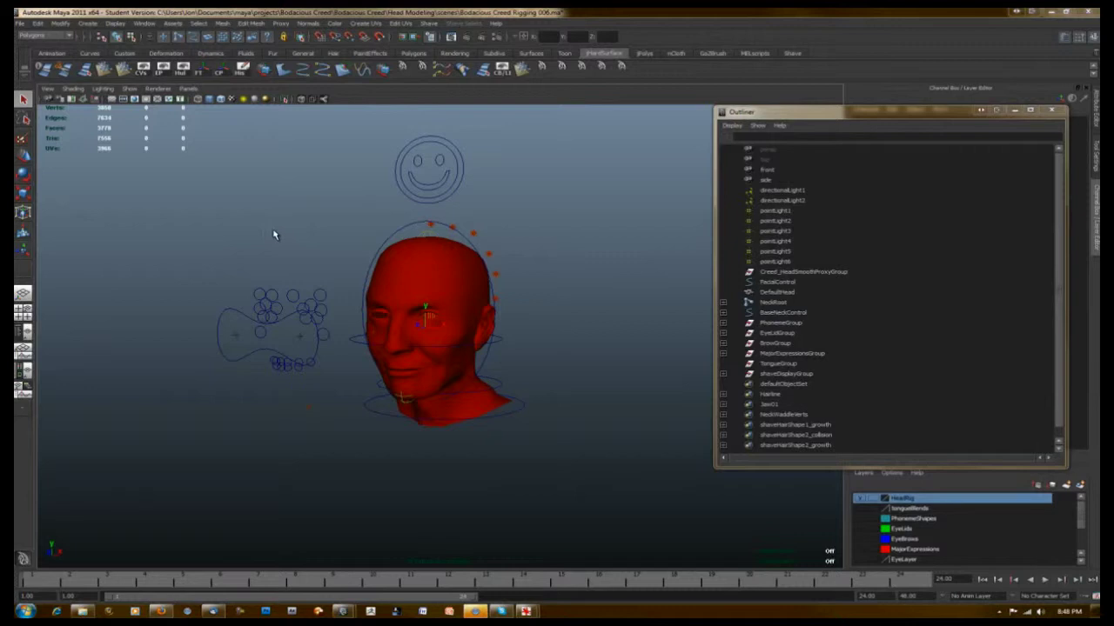
- Minimize the Outliner and tumble and zoom the camera around the red Creed head
alt+drag(269, 229, 323, 286)
scroll(293, 238, up, 3)
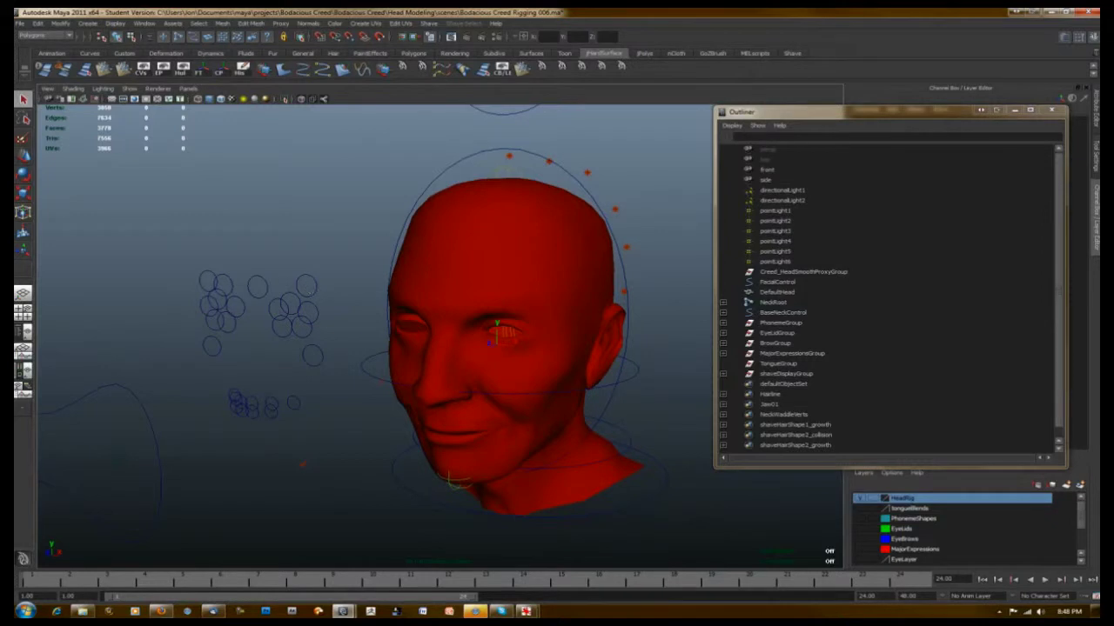
click(1014, 109)
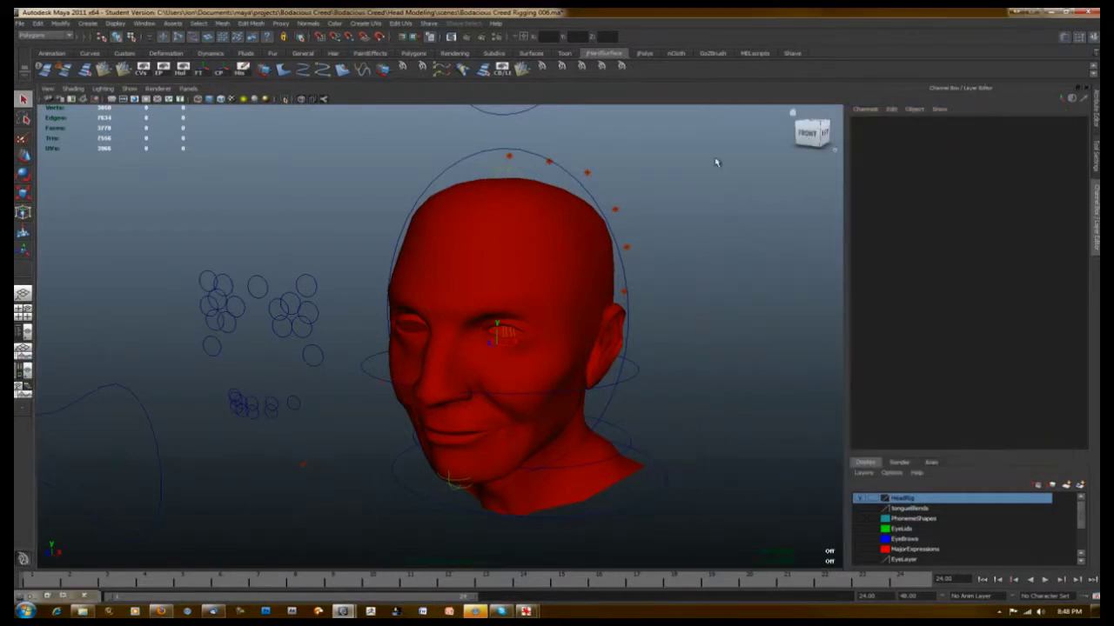
scroll(715, 167, down, 3)
alt+drag(714, 170, 691, 169)
scroll(693, 169, up, 2)
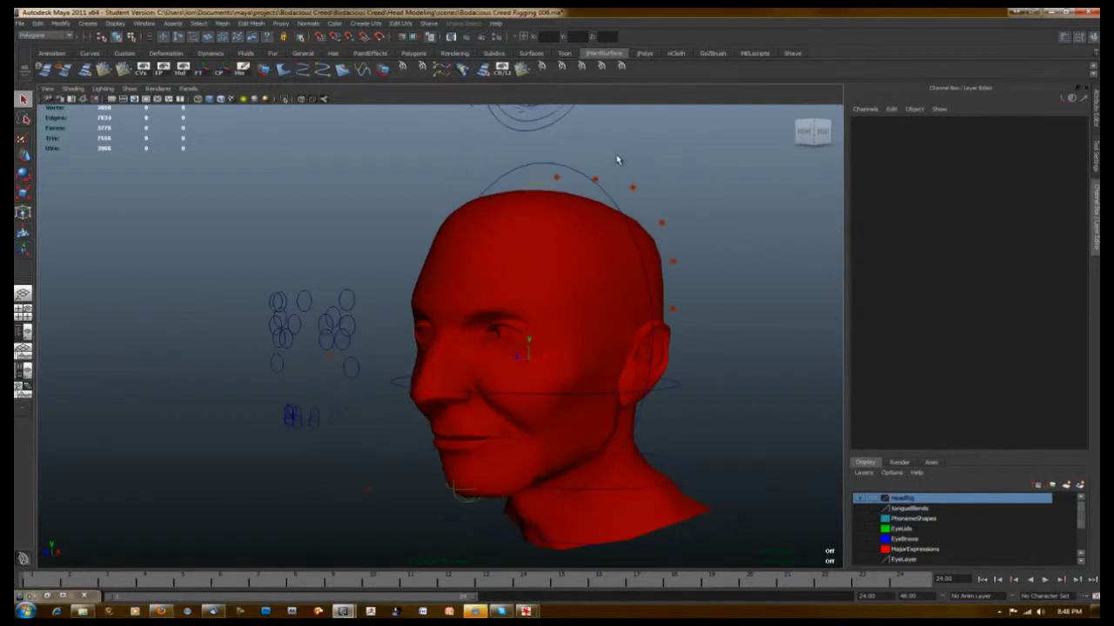
scroll(609, 162, down, 3)
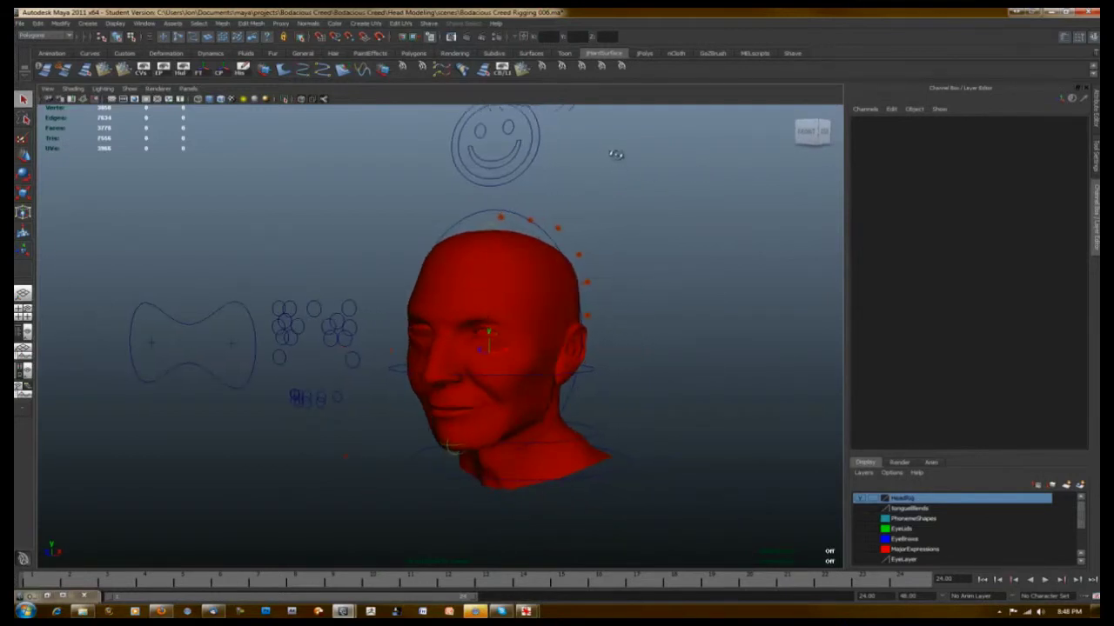
alt+drag(615, 154, 609, 156)
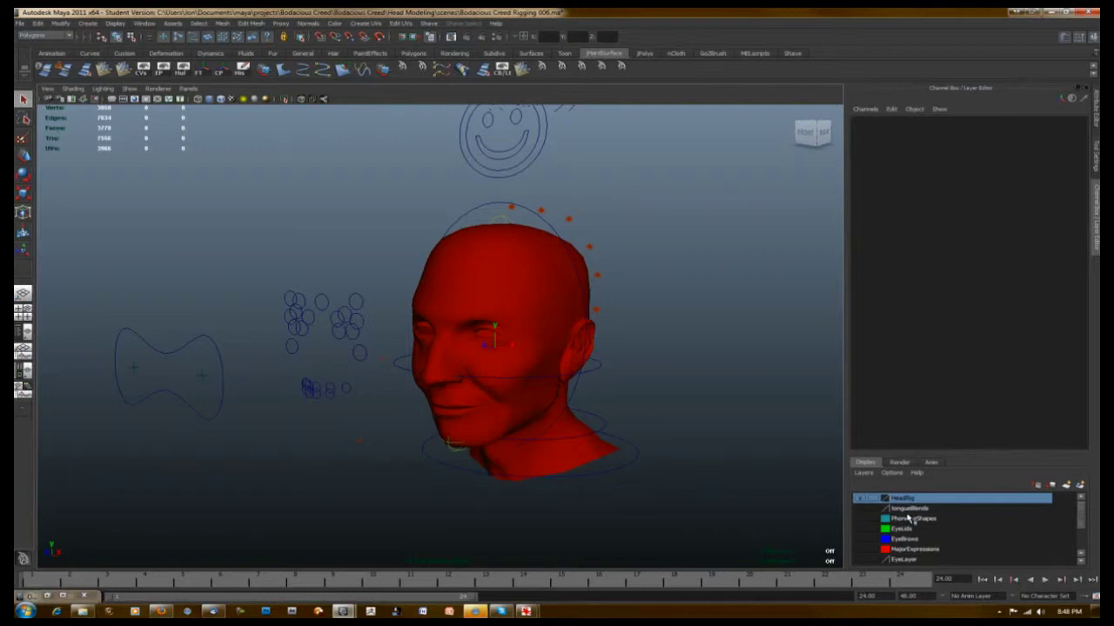
- Select and clear the HeadRoot control while orbiting to a front view of the head
click(540, 333)
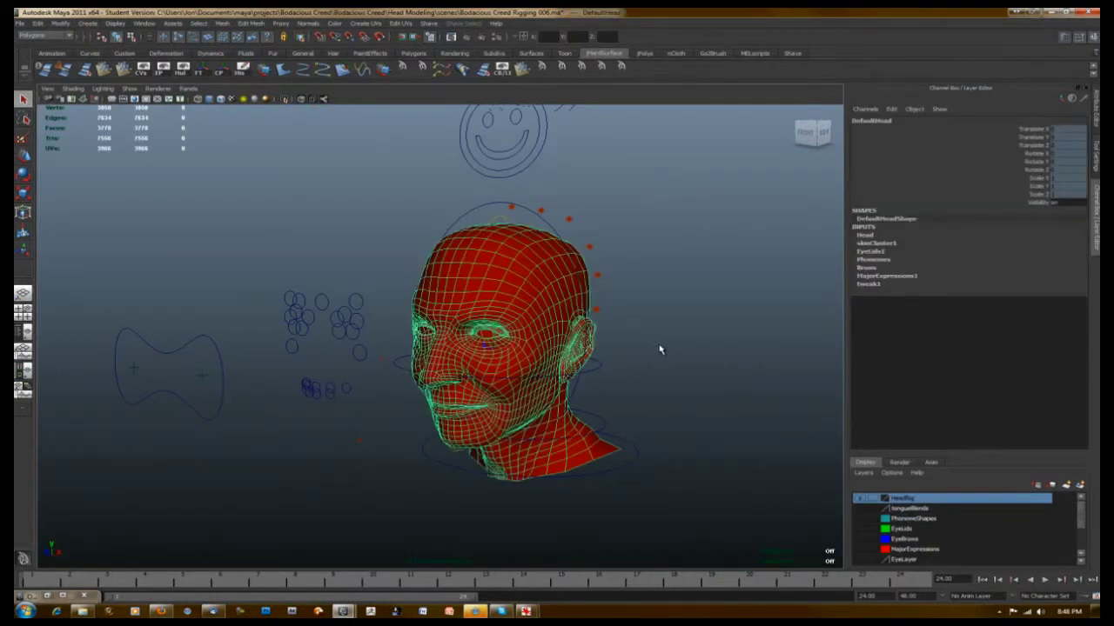
click(660, 350)
click(627, 340)
mouse_move(646, 341)
alt+mouse_down()
mouse_move(716, 286)
mouse_move(660, 347)
alt+mouse_up()
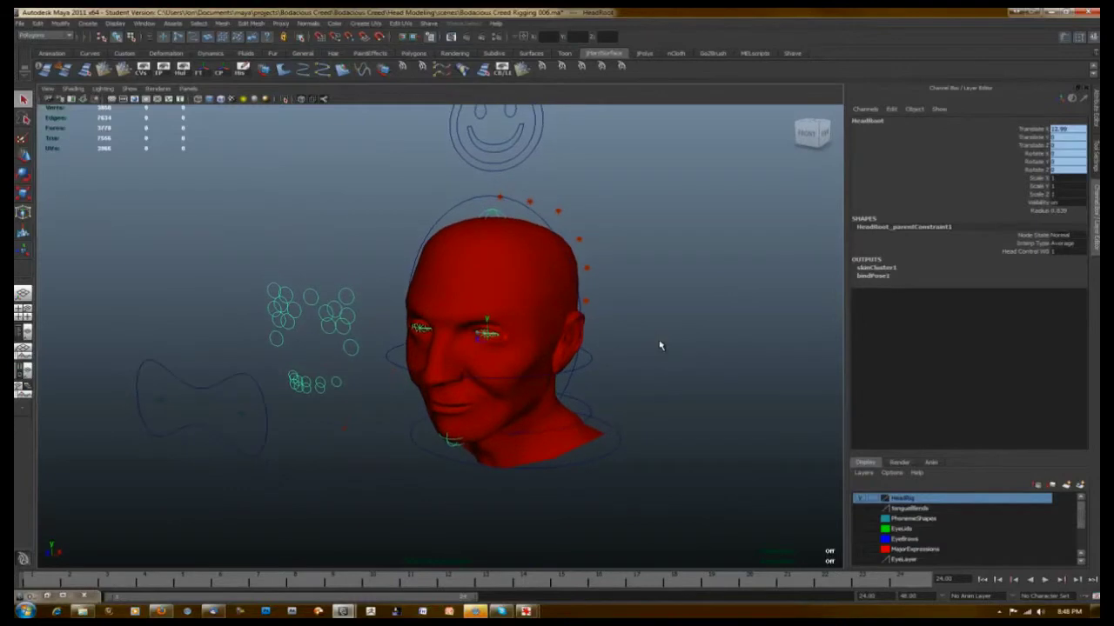
click(659, 346)
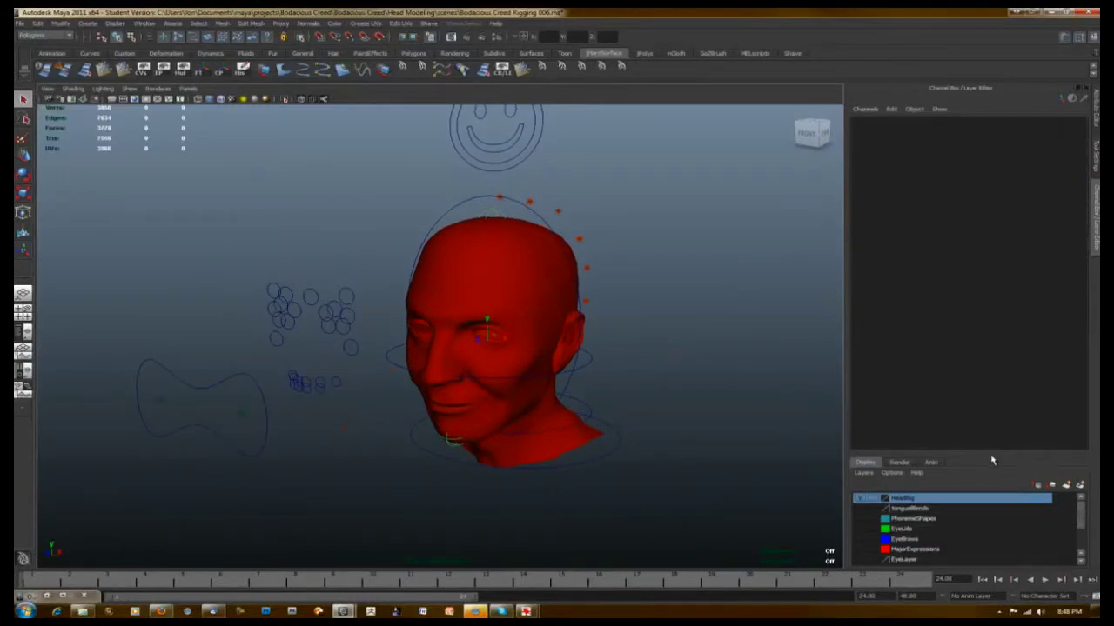
- Turn the head frontal and make the Teeth and EyeLayer display layers visible
alt+drag(793, 457, 778, 442)
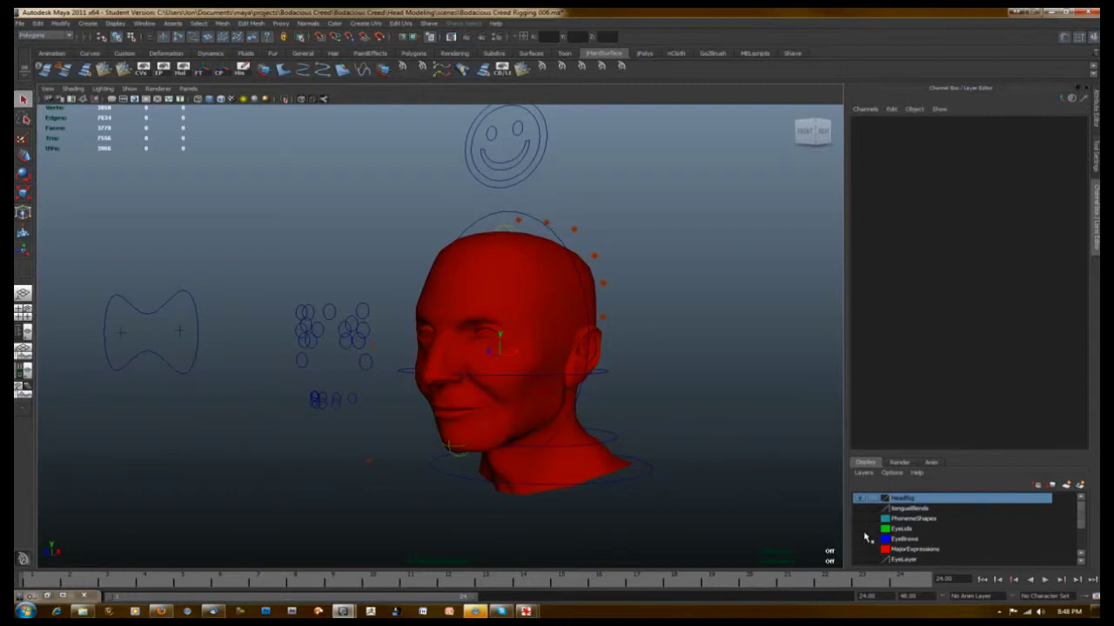
alt+drag(714, 263, 768, 291)
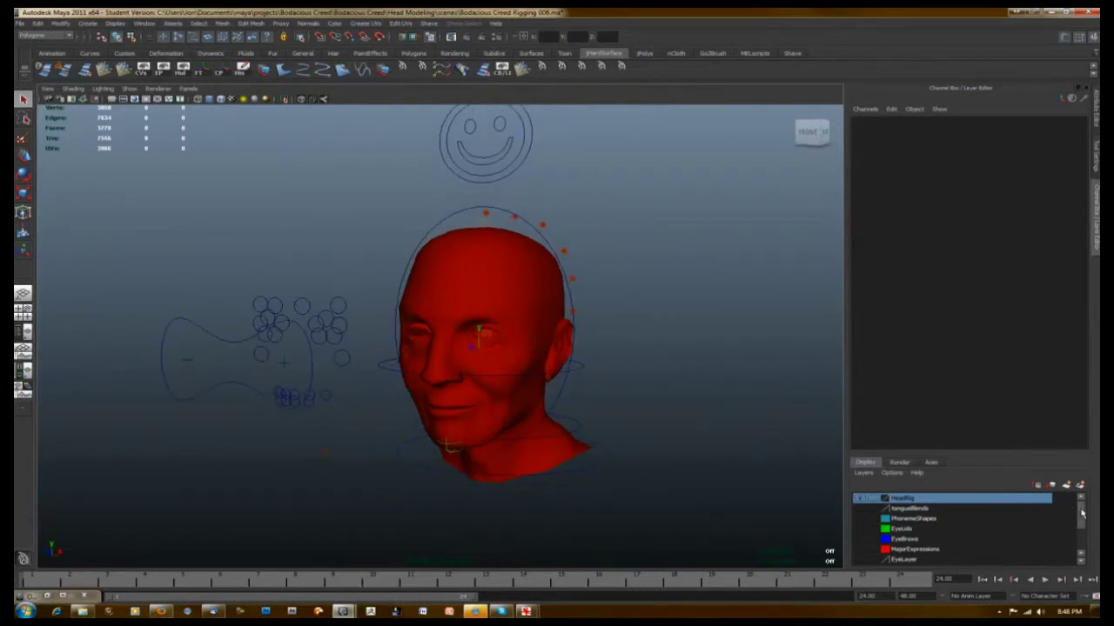
drag(1083, 515, 1084, 541)
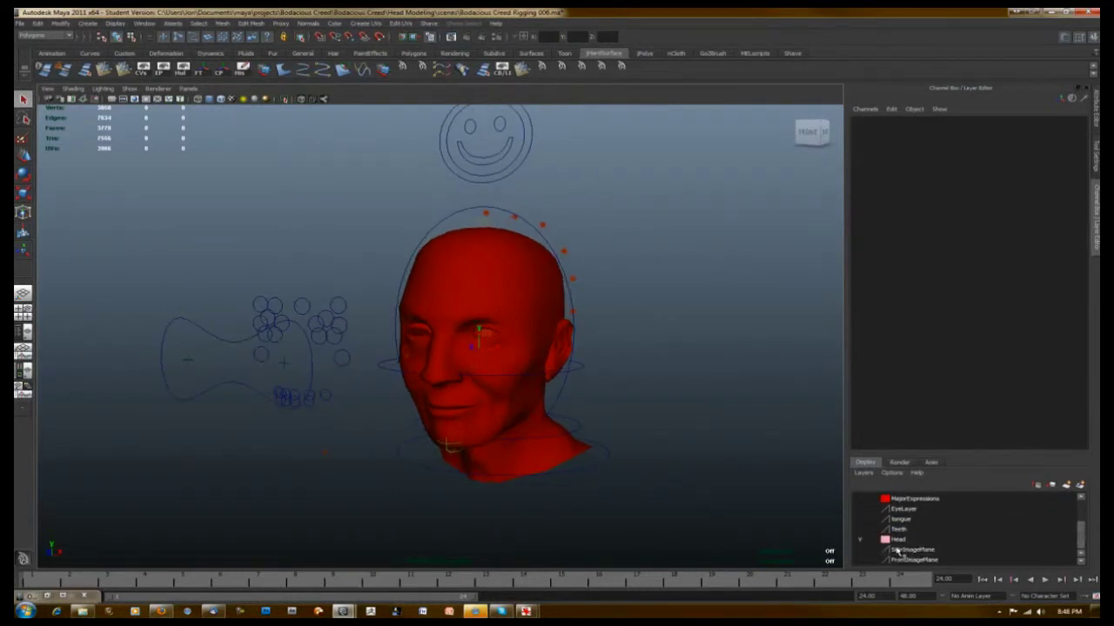
click(859, 529)
click(860, 511)
- Move the eye-area control curve up, undo it, then select the smiley FacialControl
alt+drag(758, 377, 704, 367)
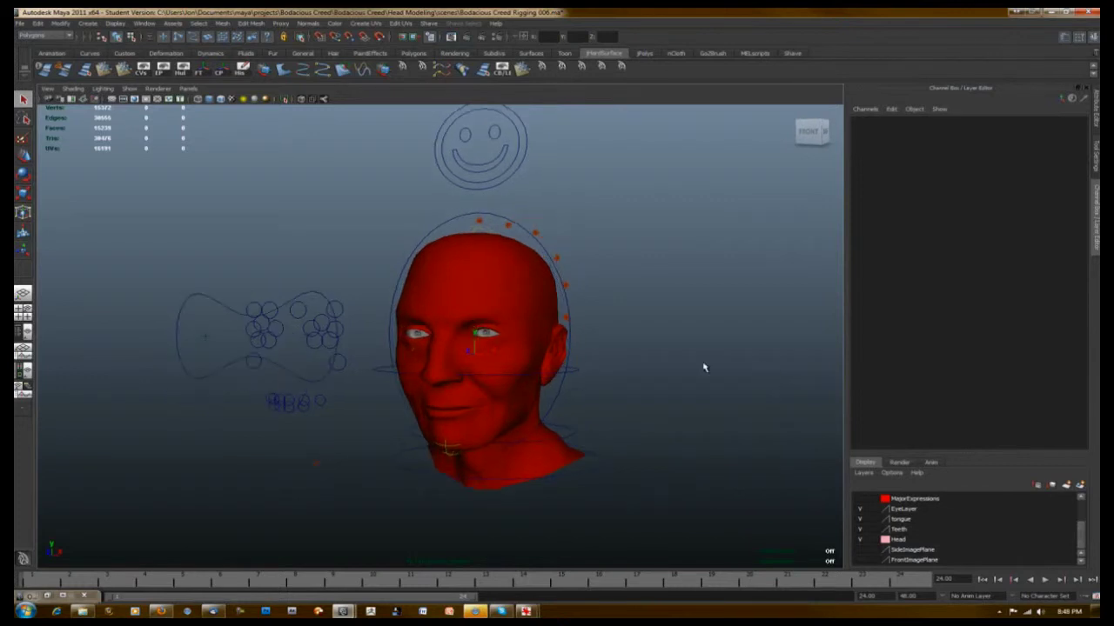
drag(197, 285, 201, 312)
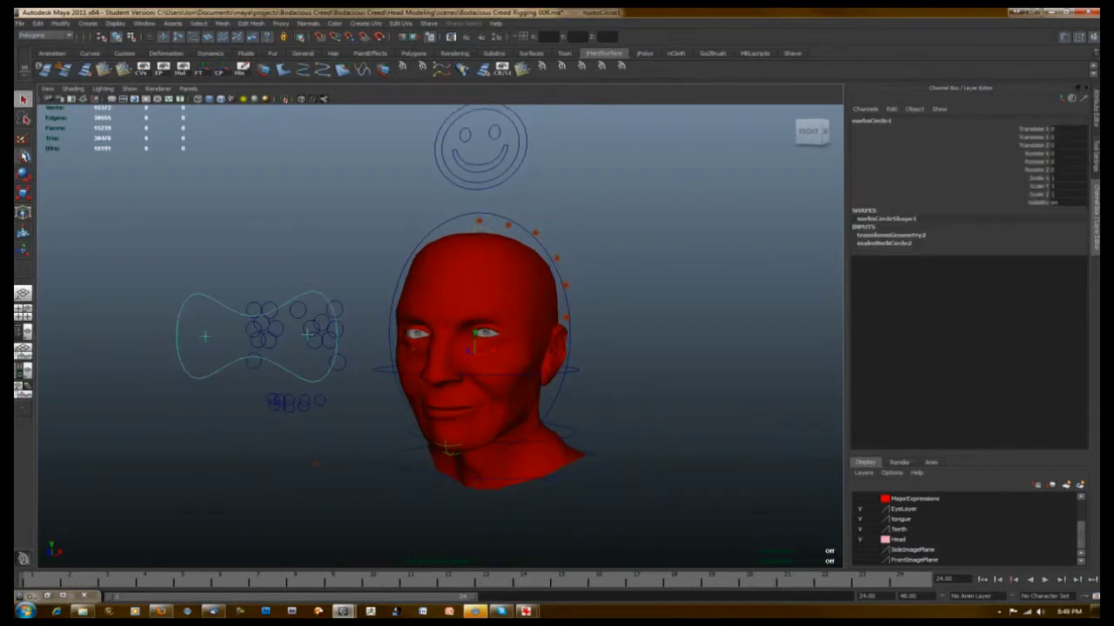
click(23, 155)
alt+drag(164, 211, 173, 216)
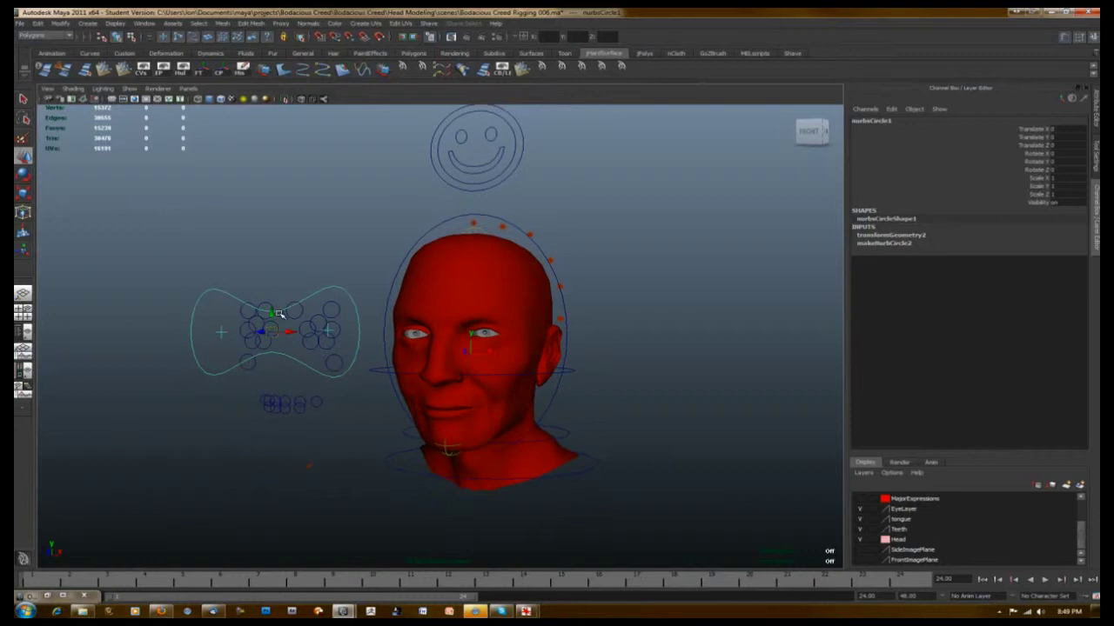
drag(278, 334, 388, 263)
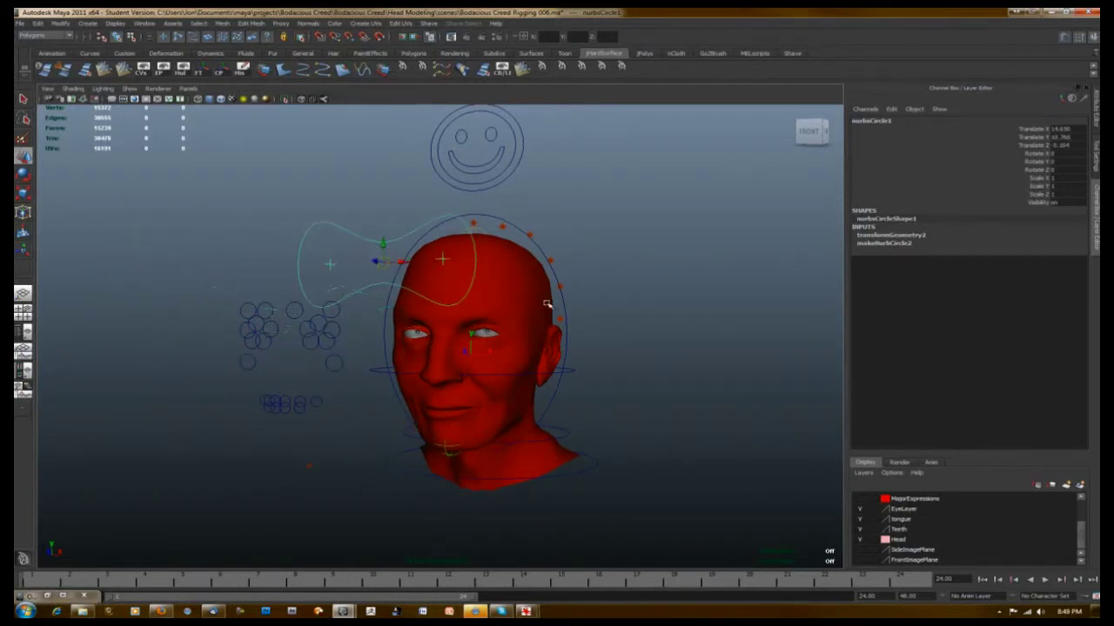
key(ctrl+z)
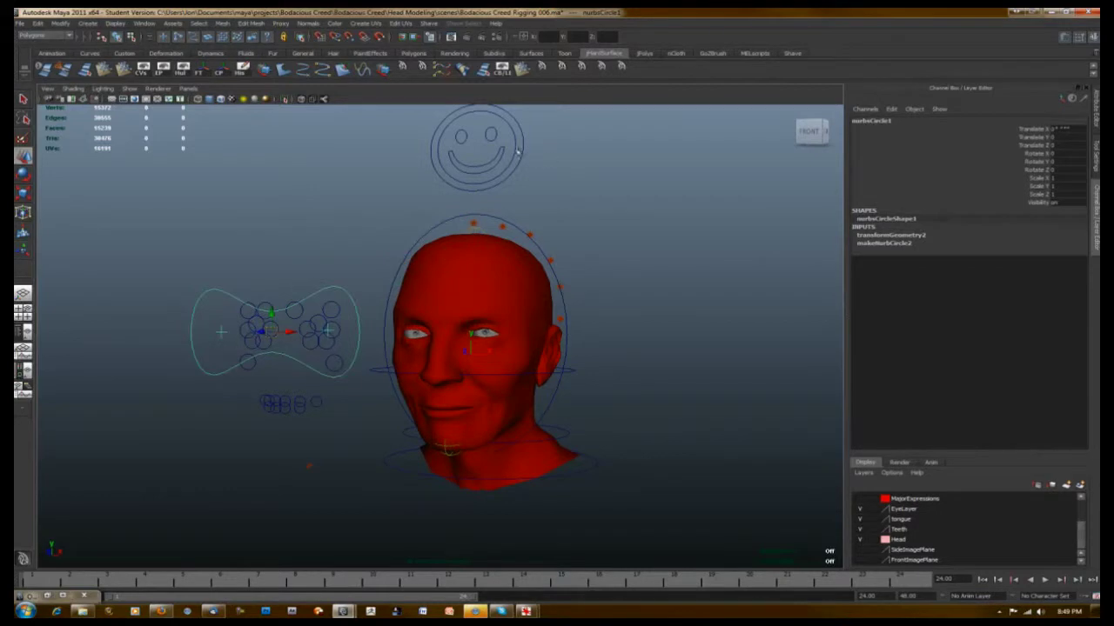
click(527, 171)
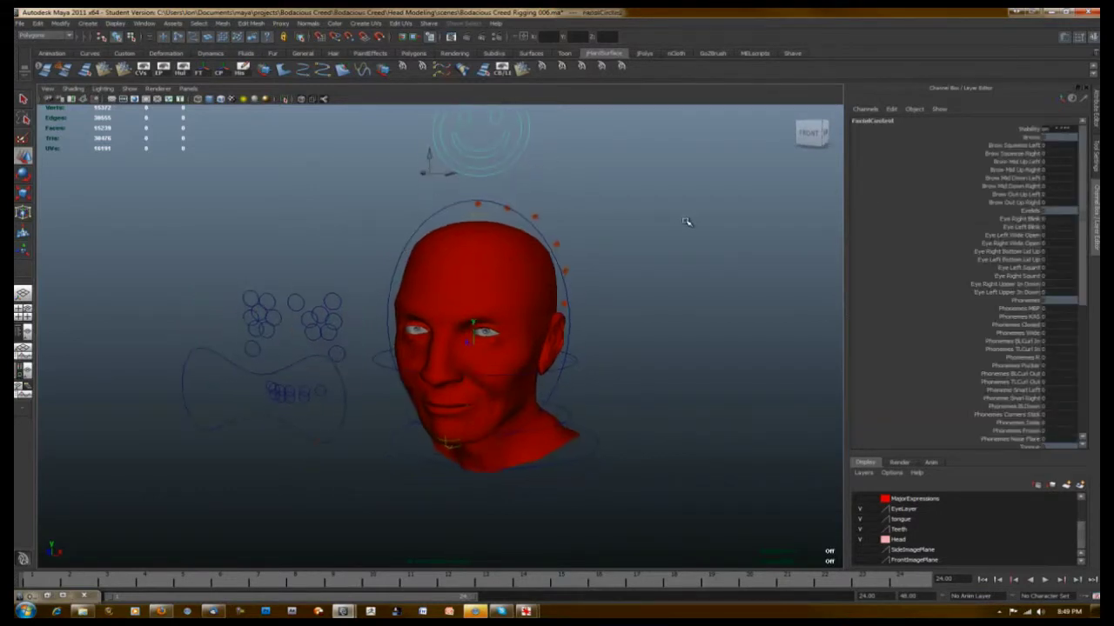
- Reselect the smiley FacialControl and pick its Brow Squeeze Left and Brow Mid Down Right channels
scroll(660, 288, up, 3)
click(546, 212)
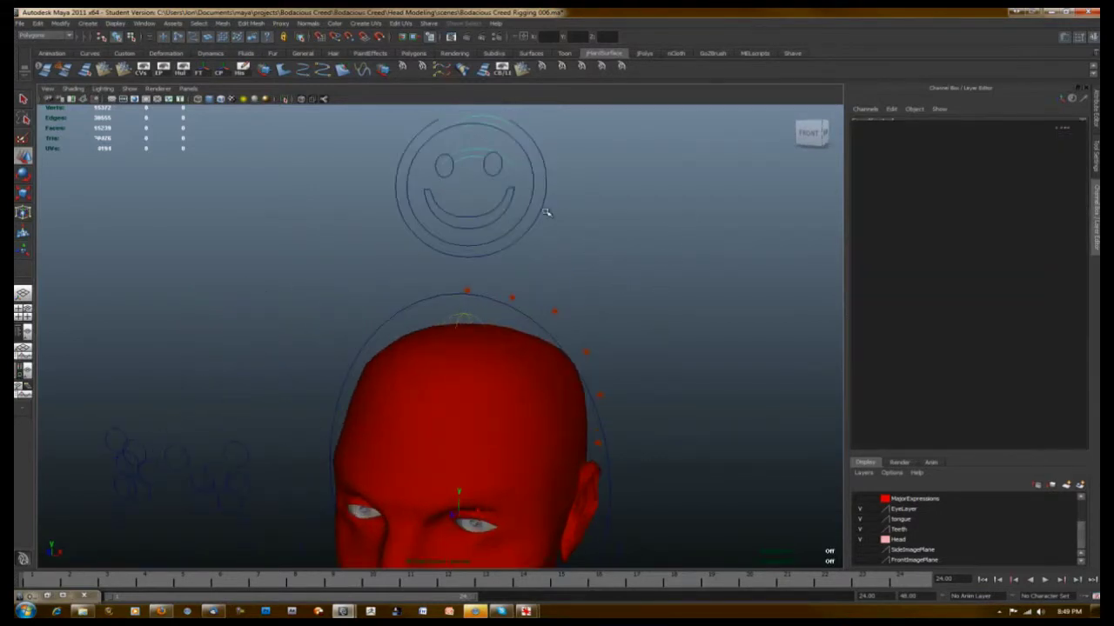
click(560, 227)
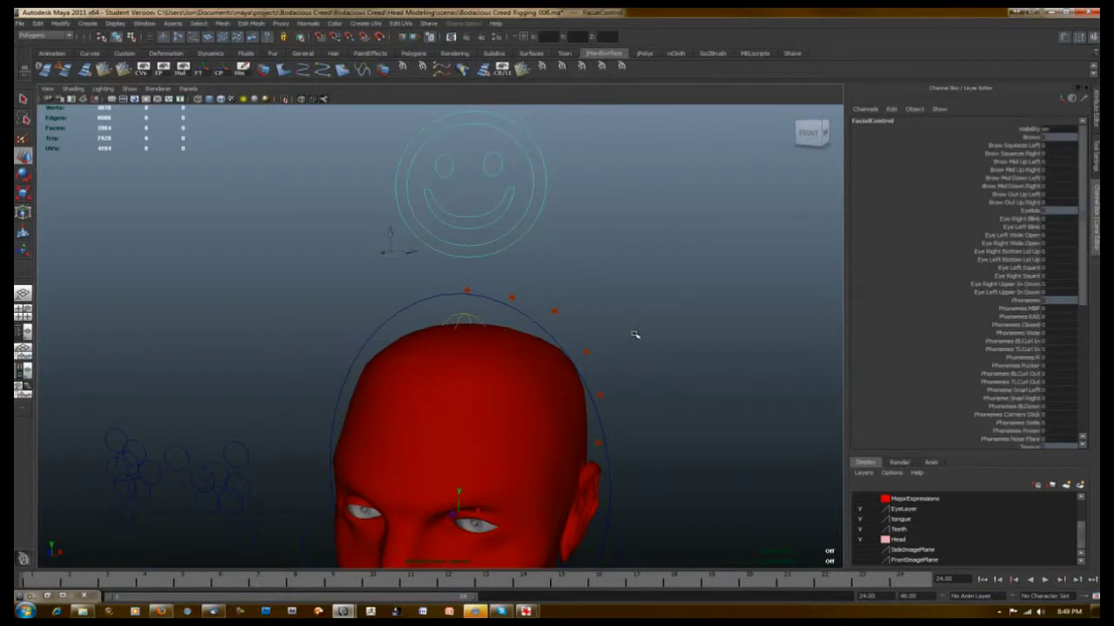
alt+drag(639, 302, 669, 248)
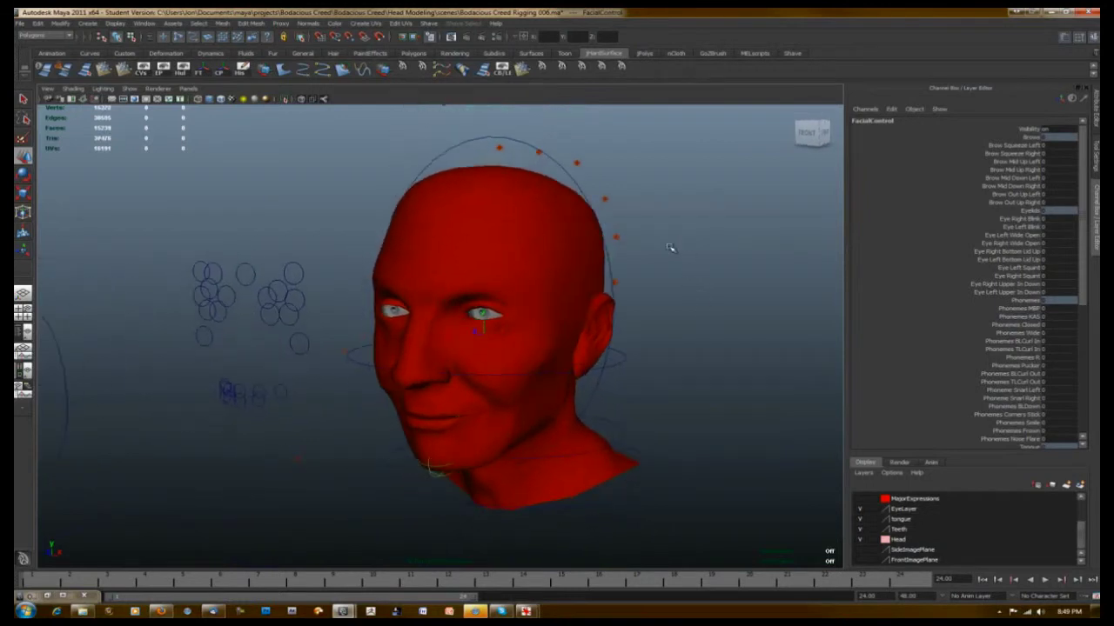
click(1009, 145)
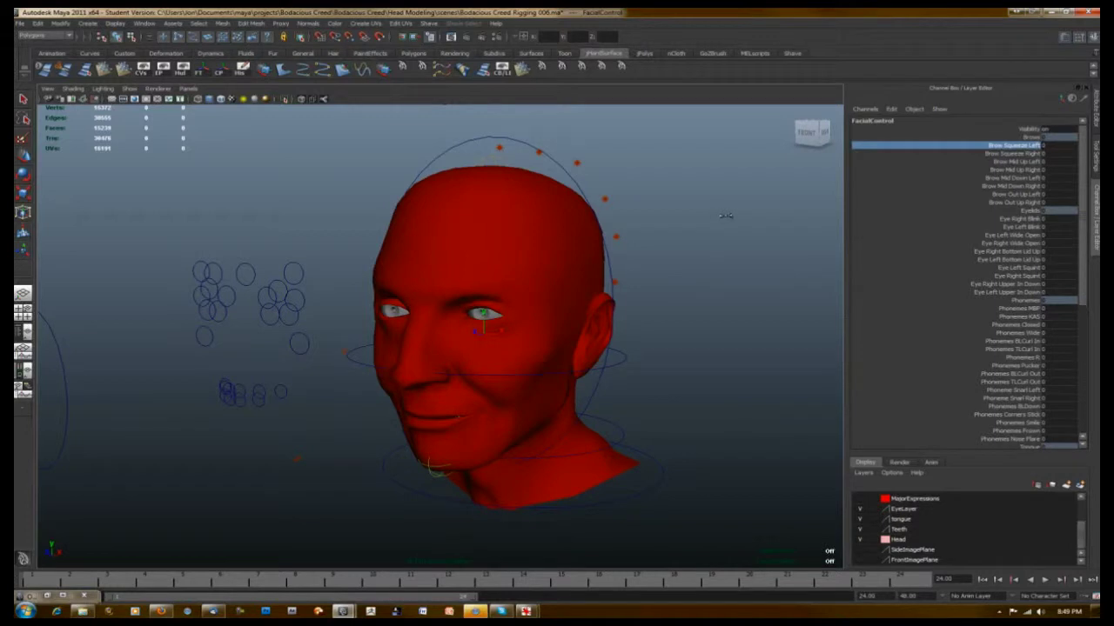
alt+middle_drag(662, 175, 666, 212)
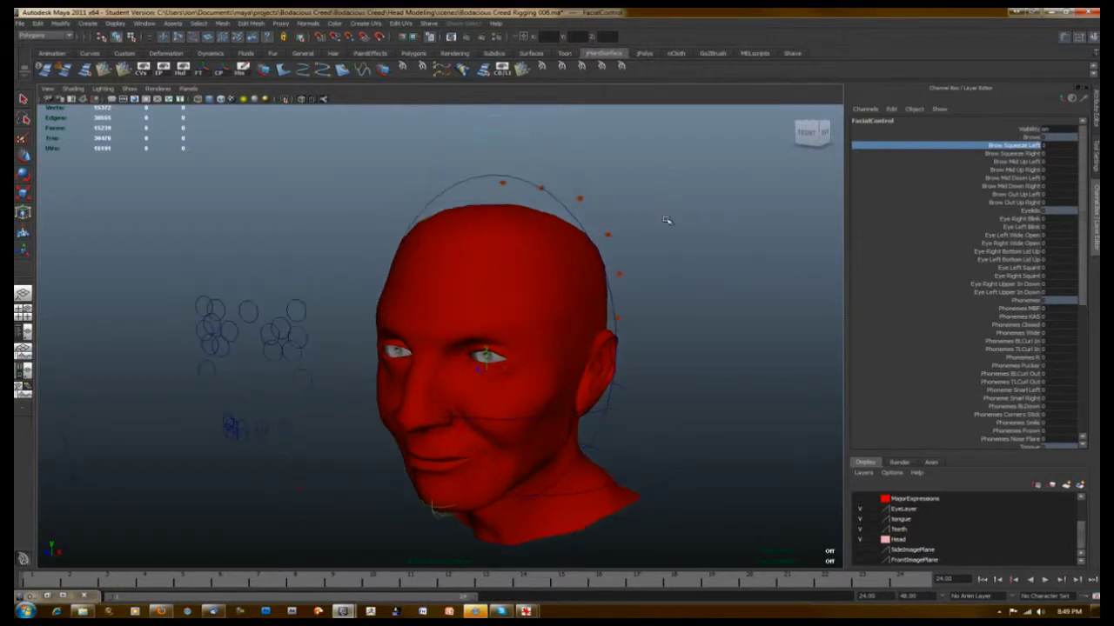
click(1032, 188)
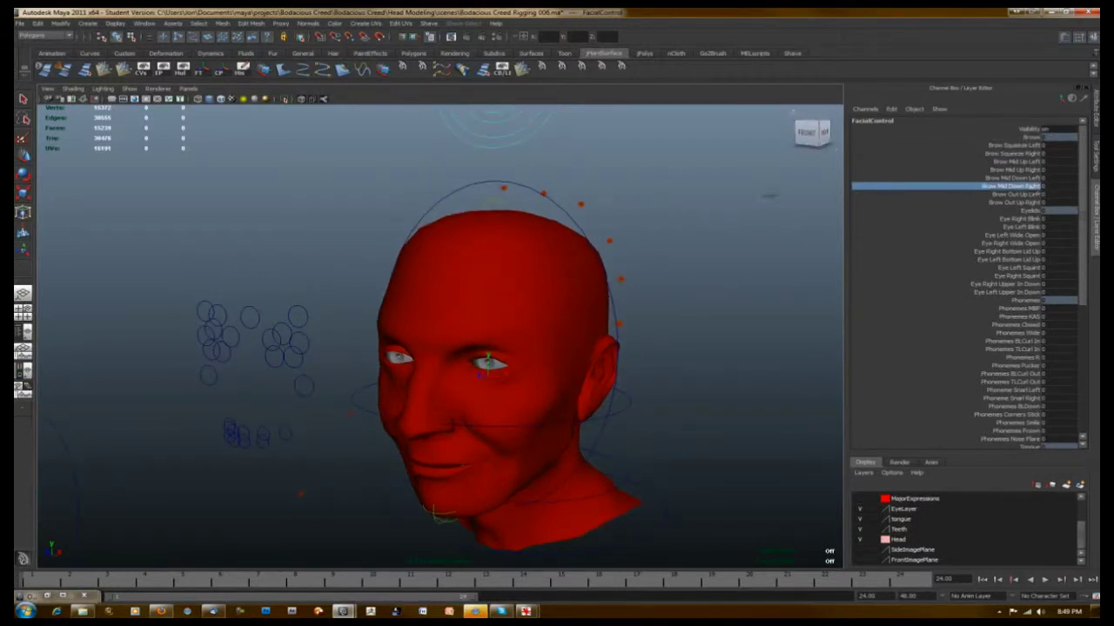
- Test Eye Right Upper In Down and Phonemes TLCurl Out, reset them, then zoom onto the face
click(988, 285)
middle_drag(719, 273, 655, 271)
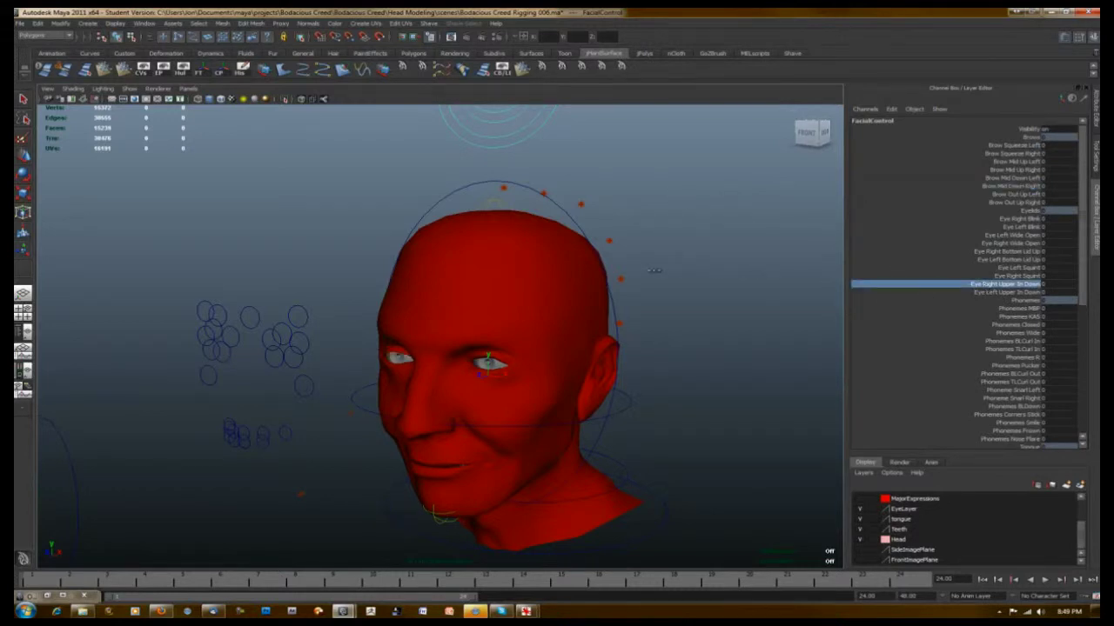
click(987, 383)
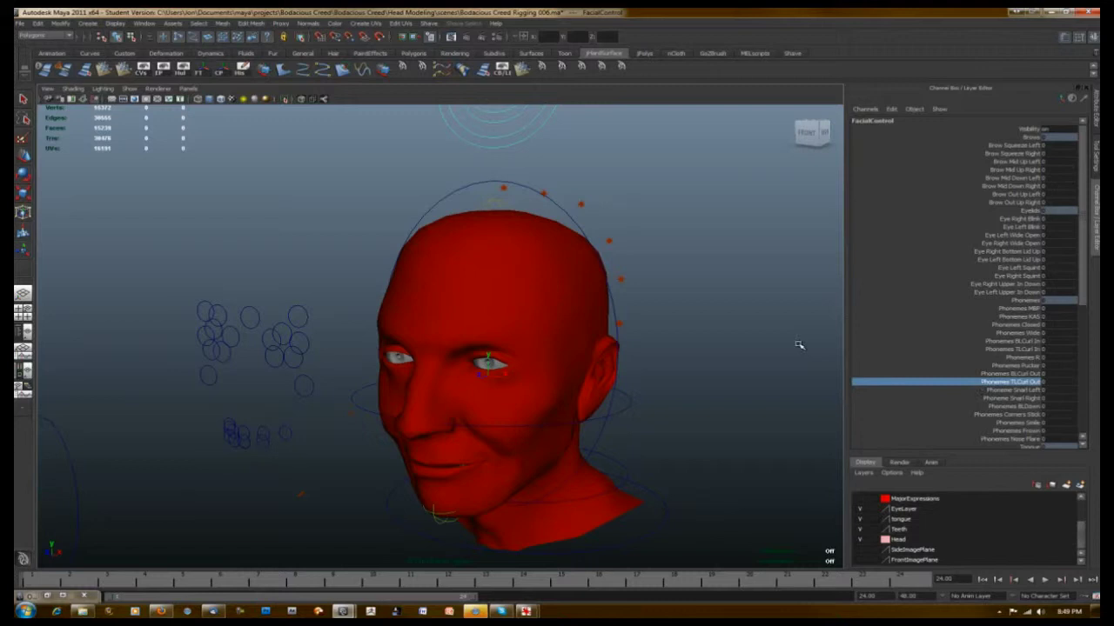
middle_drag(801, 344, 745, 343)
alt+drag(746, 342, 745, 310)
click(145, 313)
alt+middle_drag(180, 305, 275, 232)
alt+right_drag(318, 256, 352, 331)
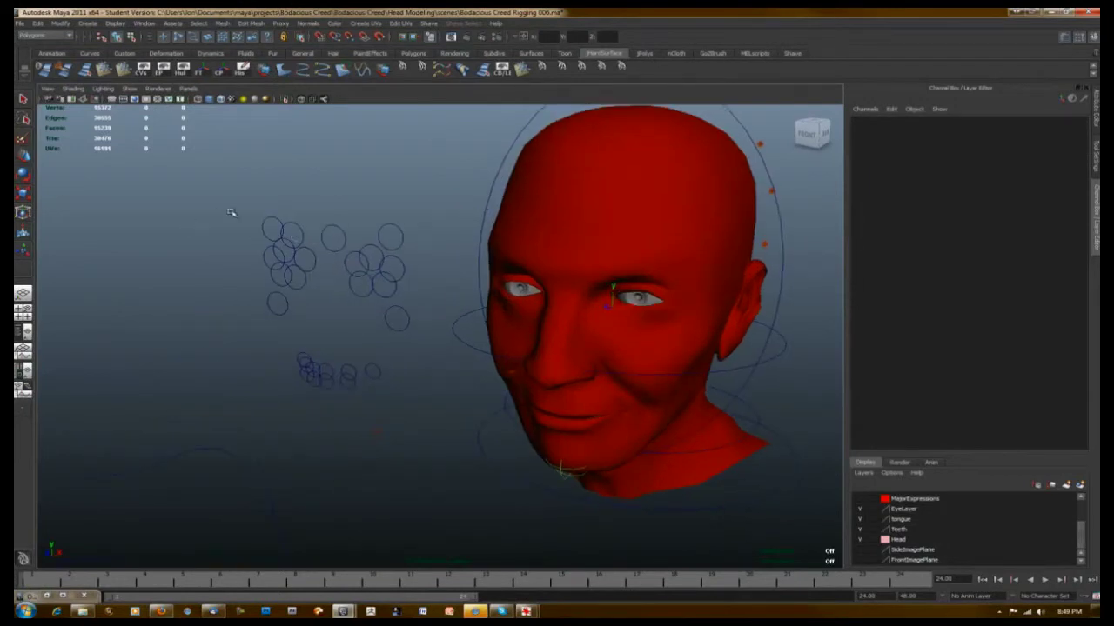
- Select the two brow control circles and raise them slightly with the Move tool
drag(231, 212, 413, 420)
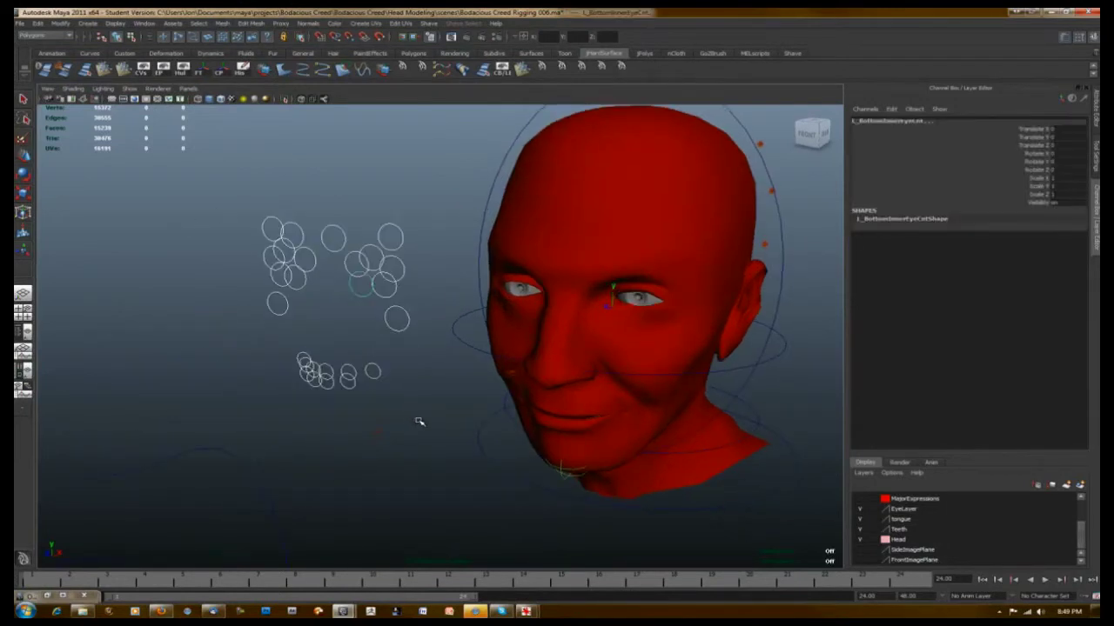
alt+drag(411, 420, 419, 405)
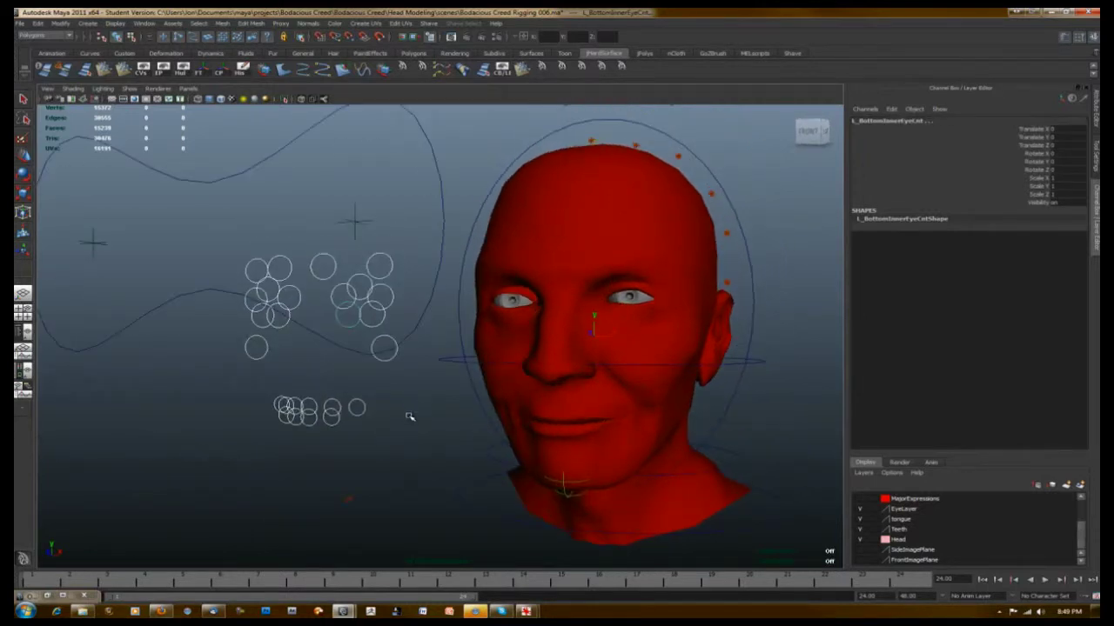
alt+drag(416, 426, 427, 204)
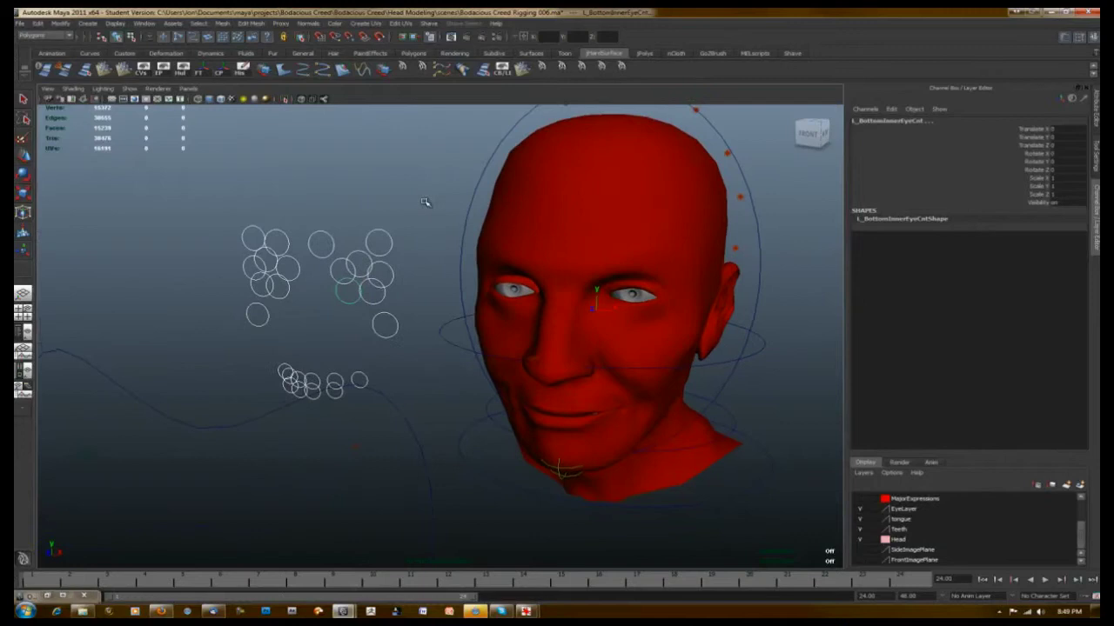
click(388, 233)
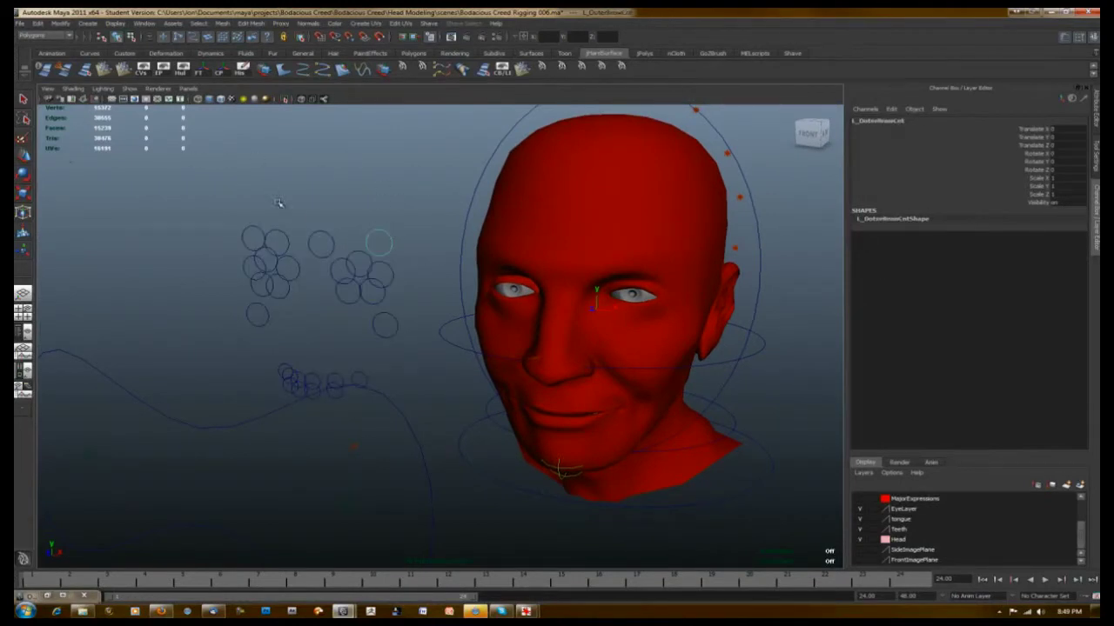
shift+click(326, 235)
click(22, 157)
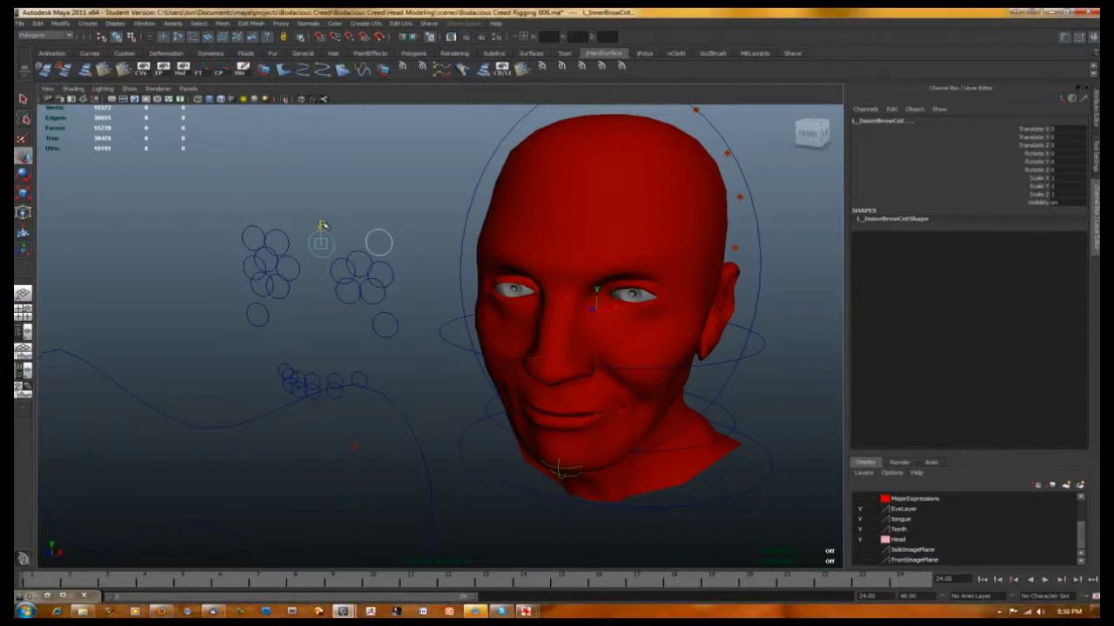
drag(321, 228, 339, 247)
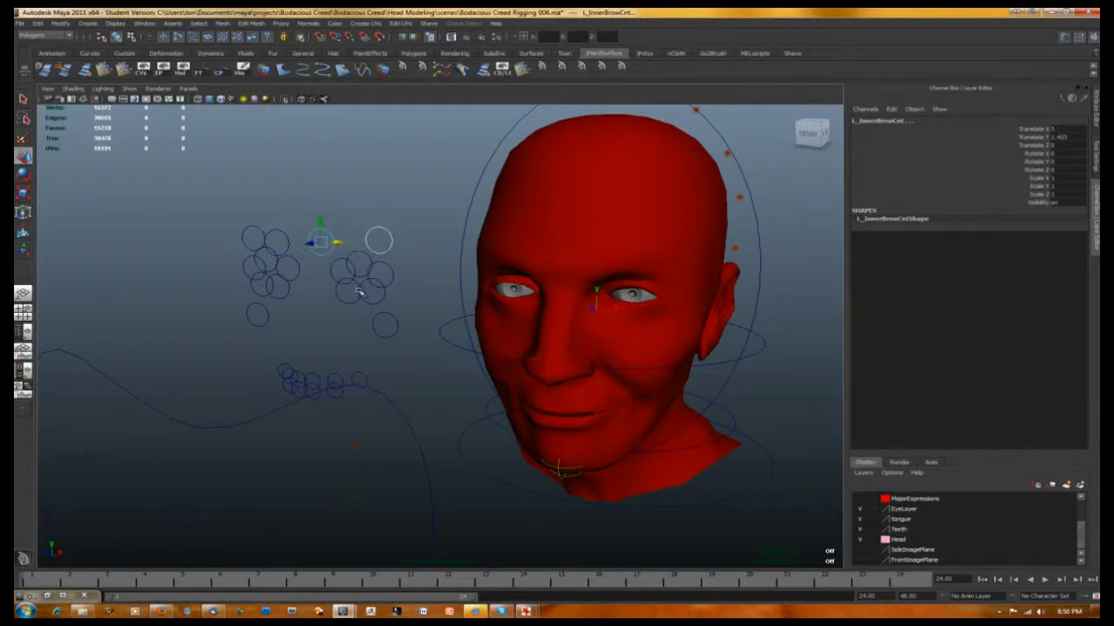
- Lower the outer eye and cheek controls and raise the outer mouth control
click(383, 294)
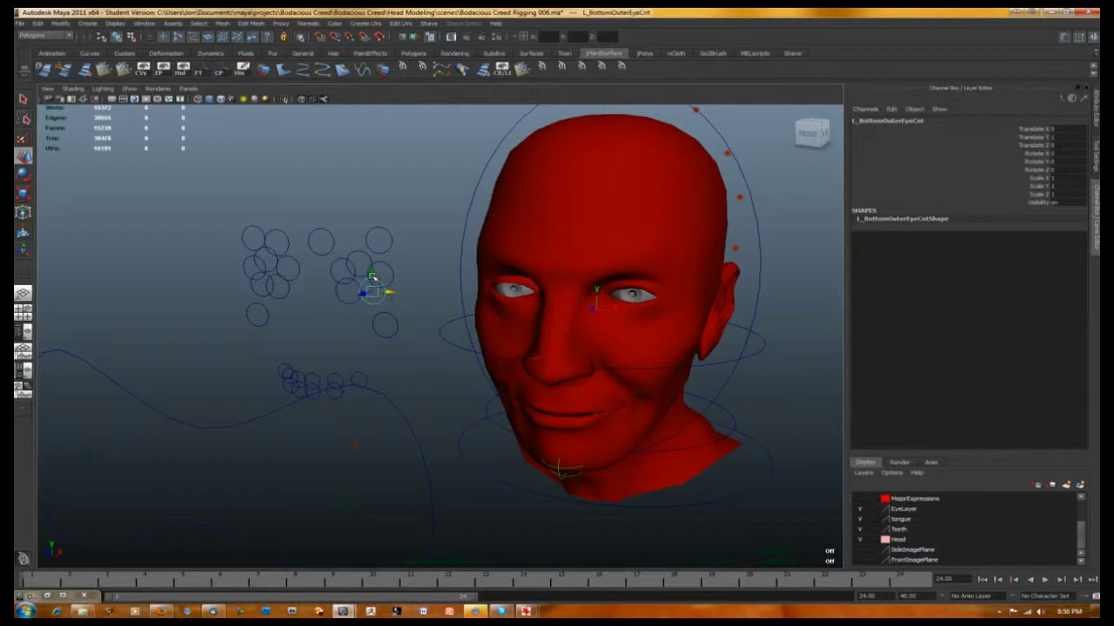
drag(372, 267, 383, 329)
click(390, 335)
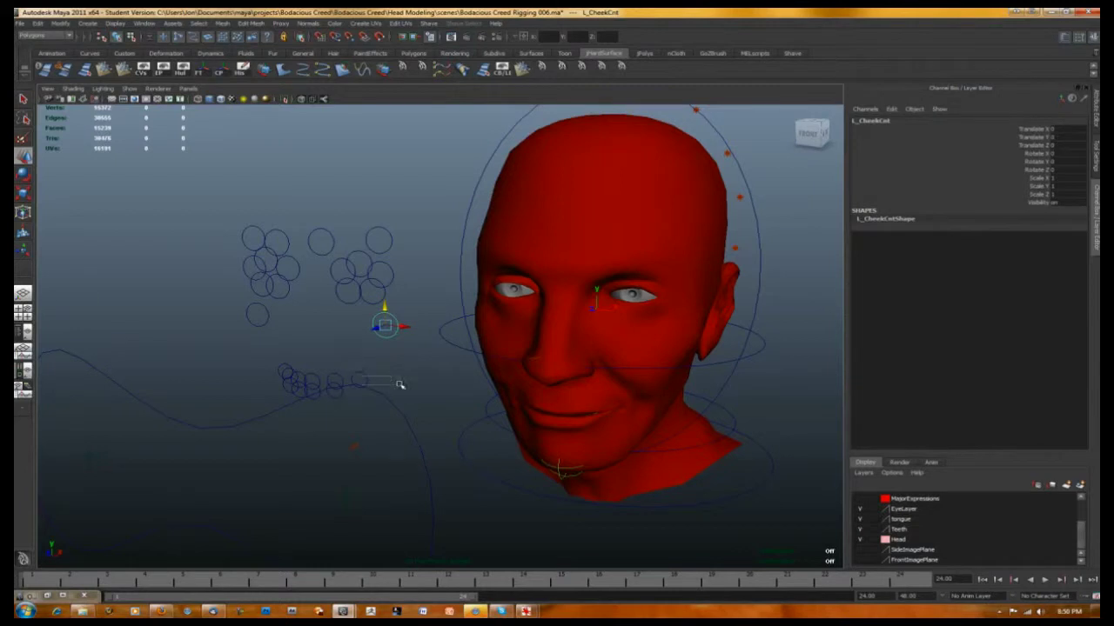
click(362, 374)
click(360, 376)
drag(360, 374, 423, 350)
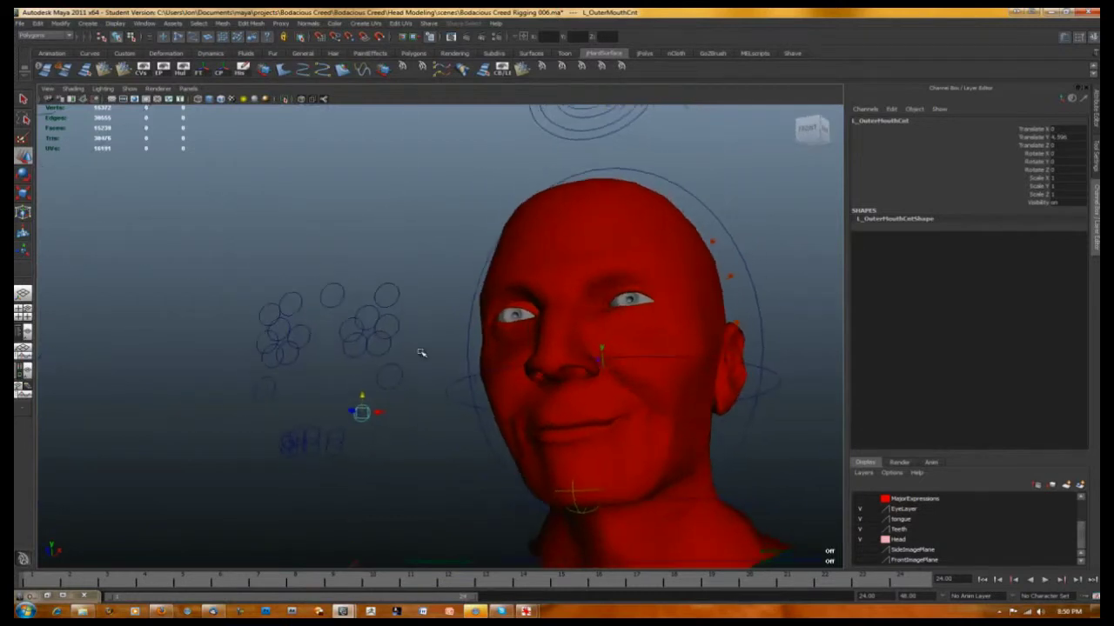
- Set the outer mouth control to Translate Y 4, deselect, and frame the whole rigged head
alt+drag(706, 423, 683, 433)
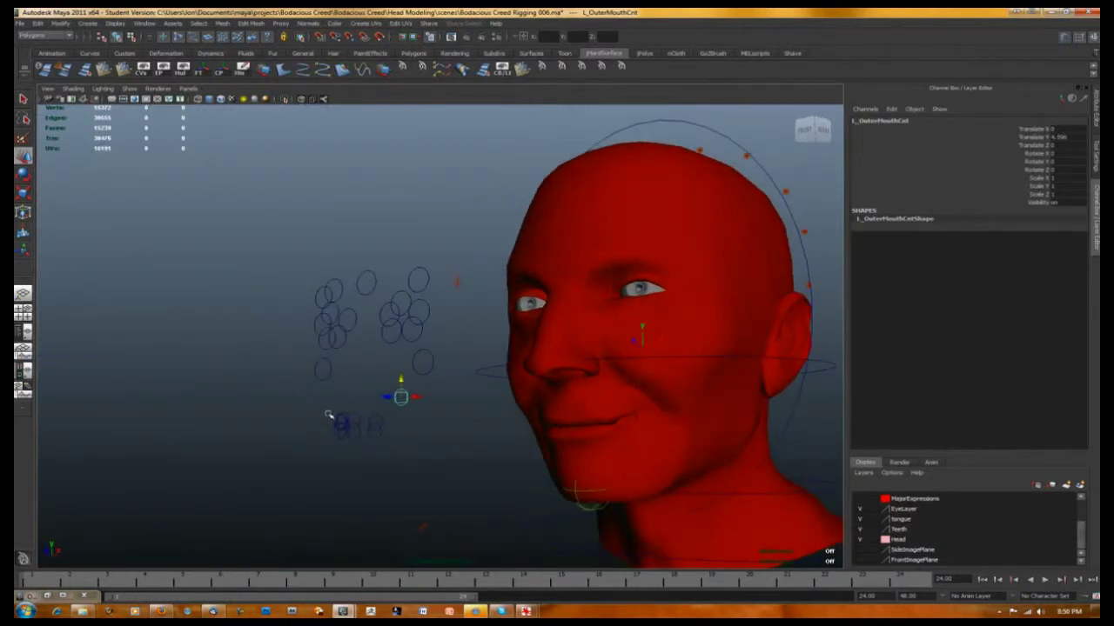
middle_drag(339, 422, 336, 423)
click(396, 214)
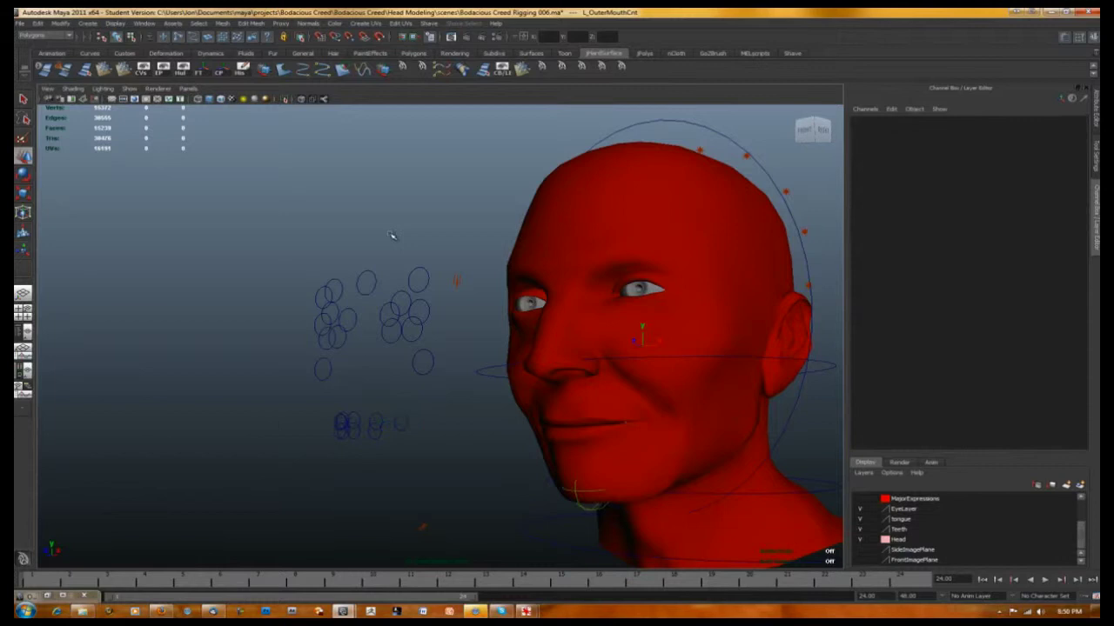
key(a)
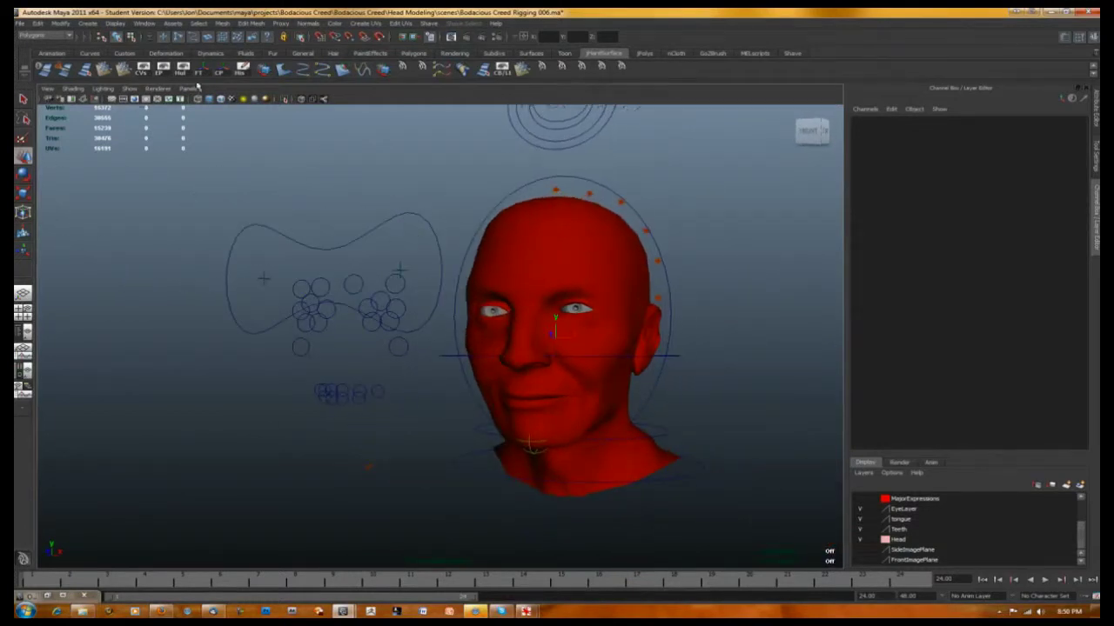
key(alt+Tab)
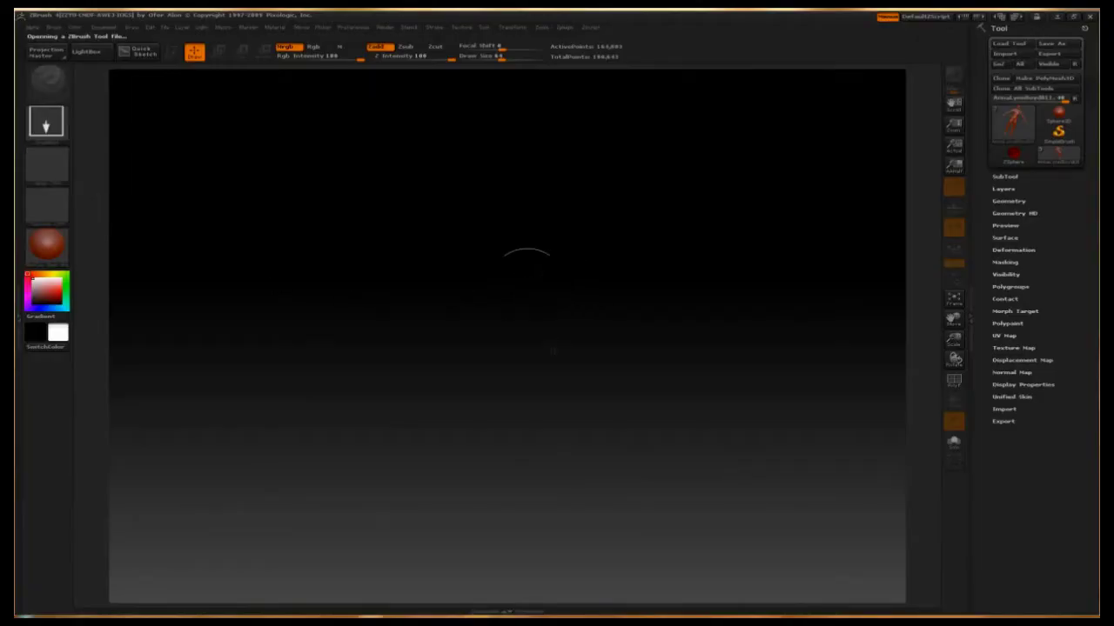
- Draw the female body tool in Edit mode, frame it, and centre on the head and chest
drag(526, 284, 530, 528)
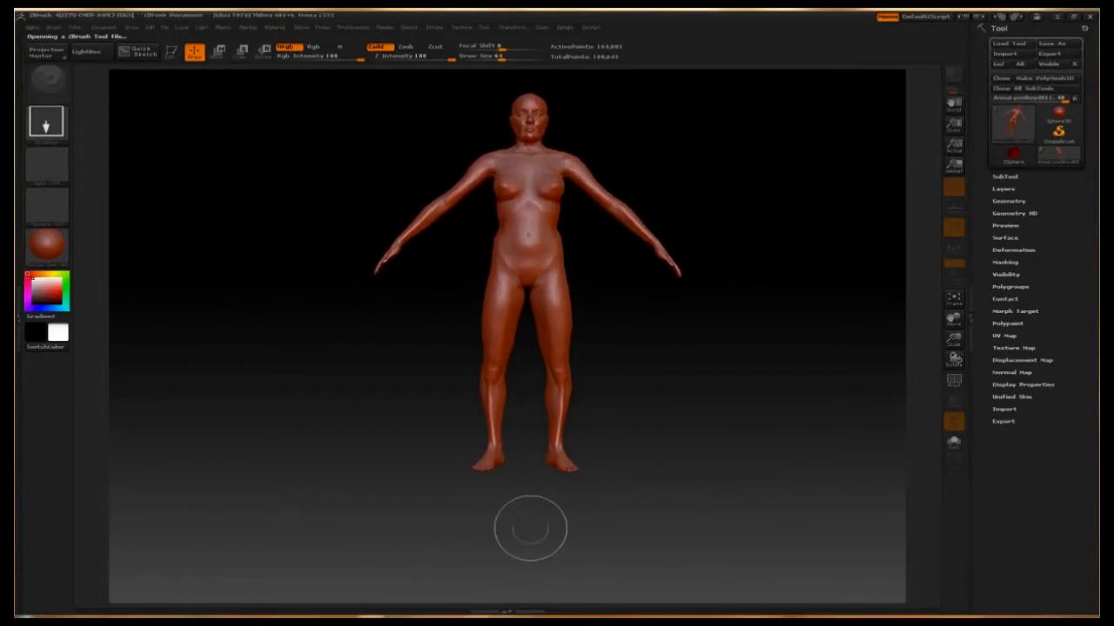
key(t)
key(f)
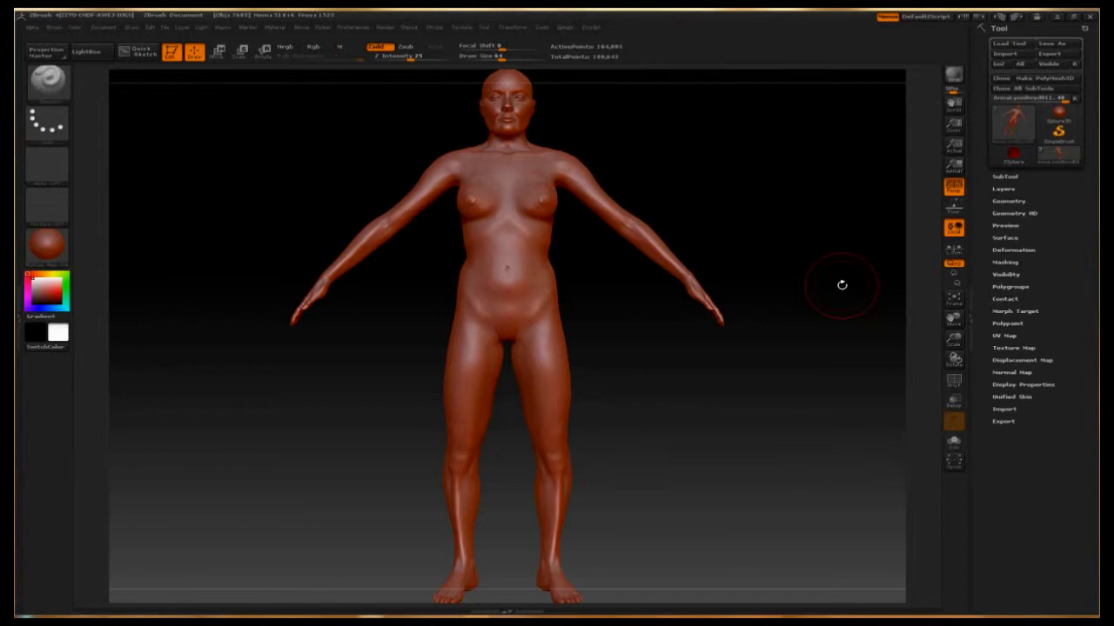
mouse_move(840, 285)
mouse_down()
mouse_move(787, 297)
mouse_move(792, 218)
mouse_move(765, 213)
mouse_move(783, 213)
mouse_up()
alt+drag(338, 159, 363, 279)
alt+drag(358, 174, 395, 275)
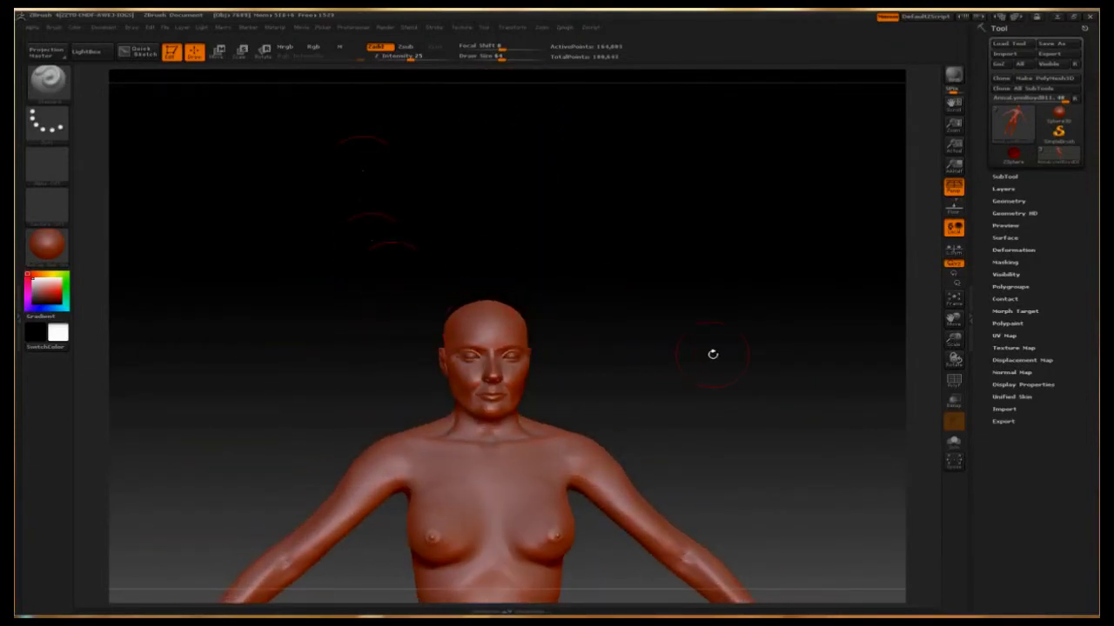
- Rotate around the body's face and shoulders from several angles, then frame the whole A-pose figure
drag(713, 355, 639, 368)
drag(688, 218, 716, 315)
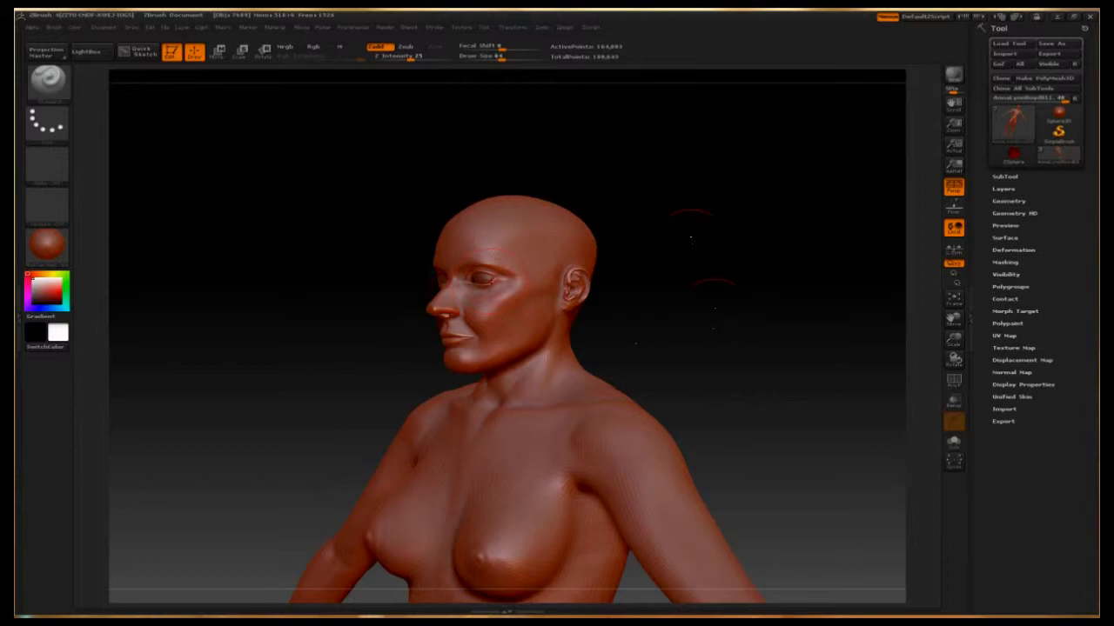
mouse_move(356, 284)
mouse_down()
mouse_move(344, 285)
mouse_move(356, 284)
mouse_move(356, 298)
mouse_up()
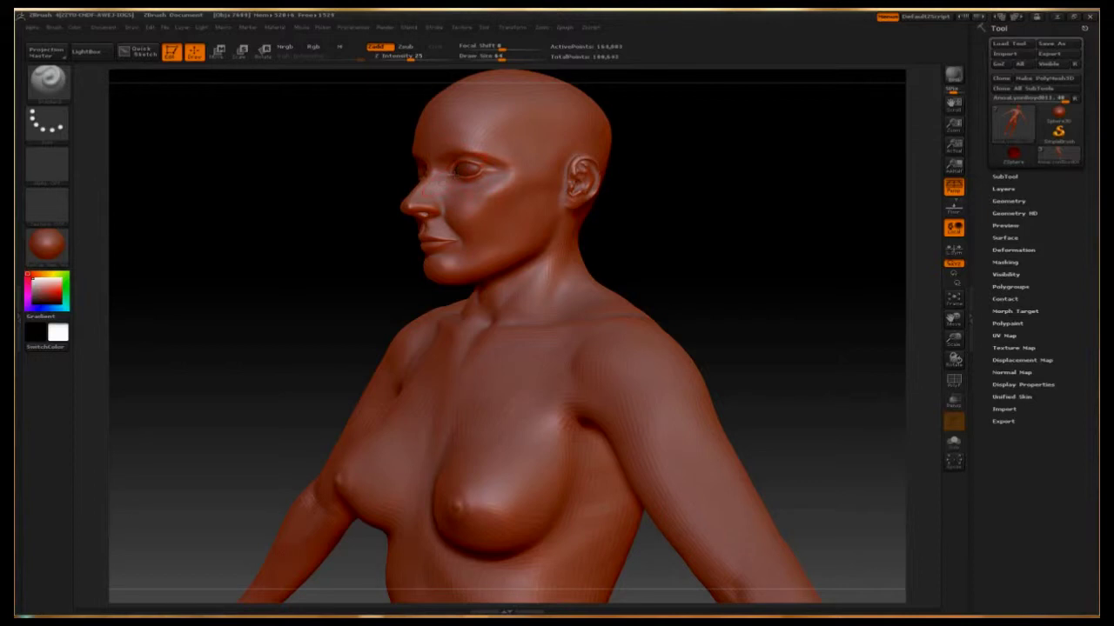
mouse_move(341, 173)
mouse_down()
mouse_move(331, 173)
mouse_move(340, 172)
mouse_up()
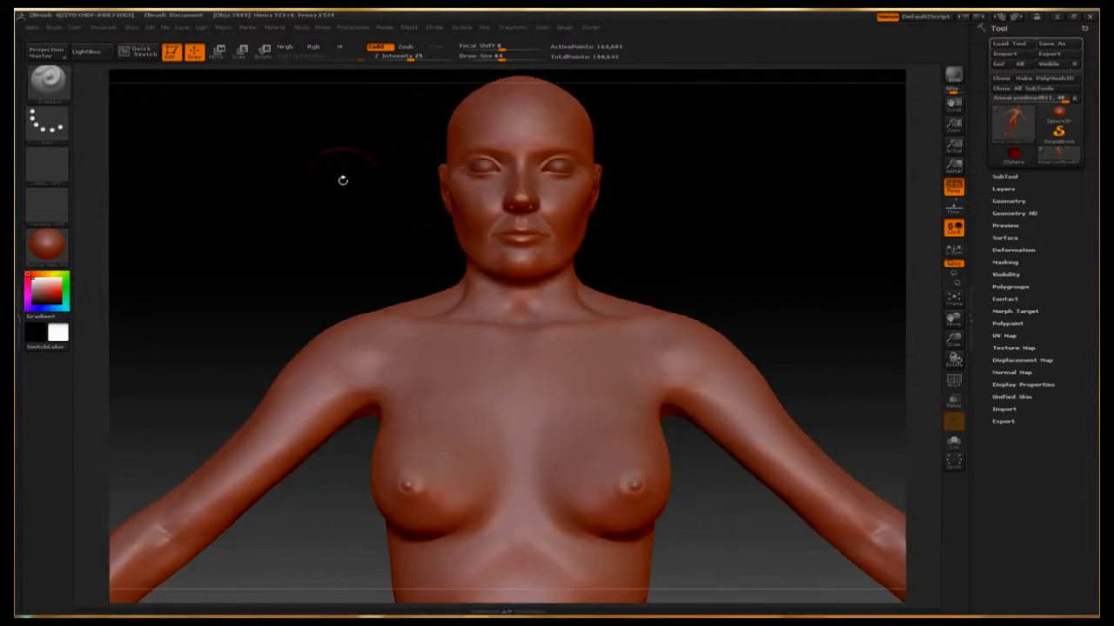
key(f)
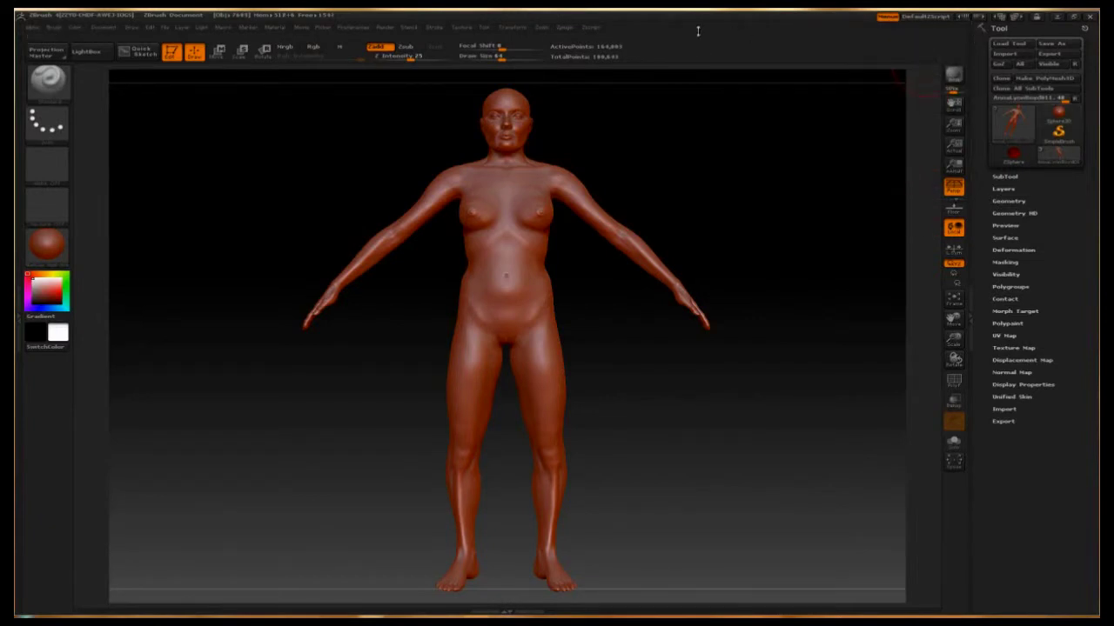
click(565, 28)
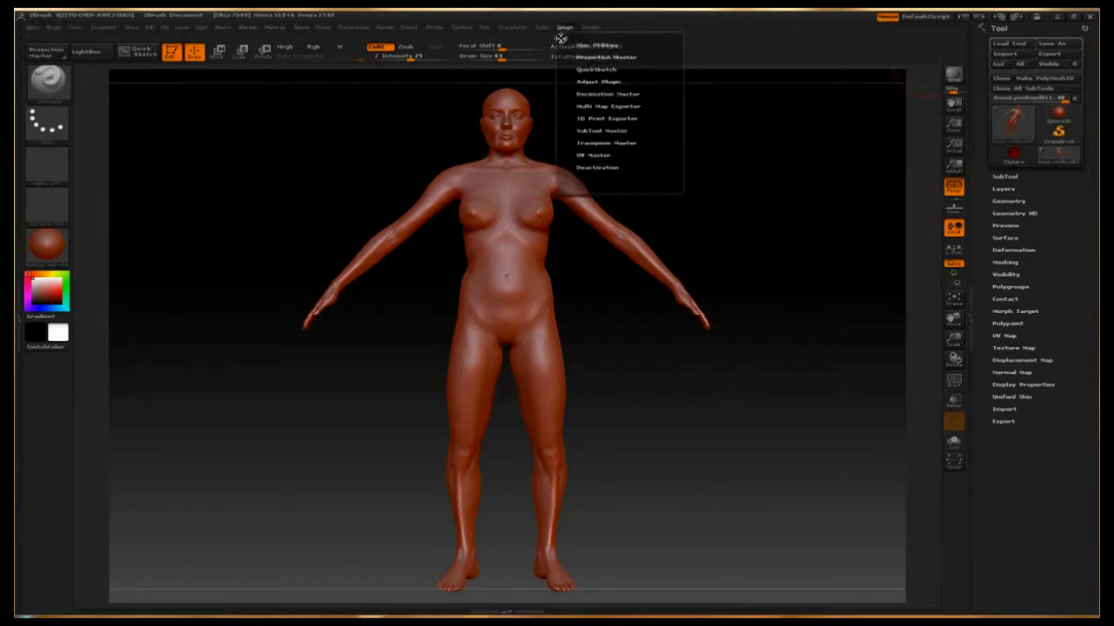
drag(560, 40, 1001, 34)
click(1000, 152)
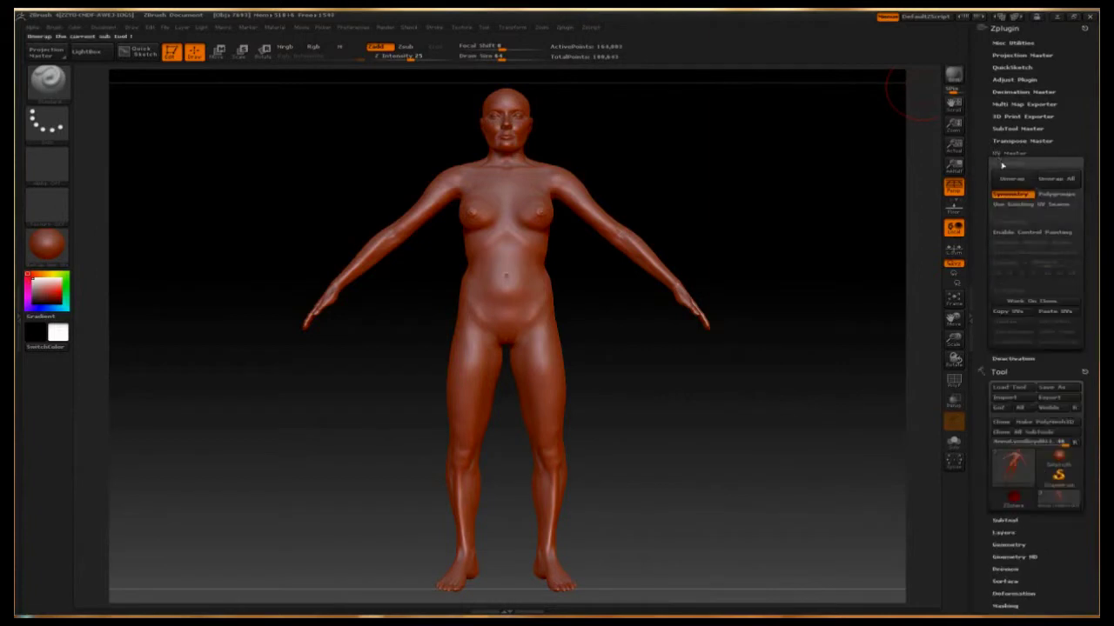
click(1031, 301)
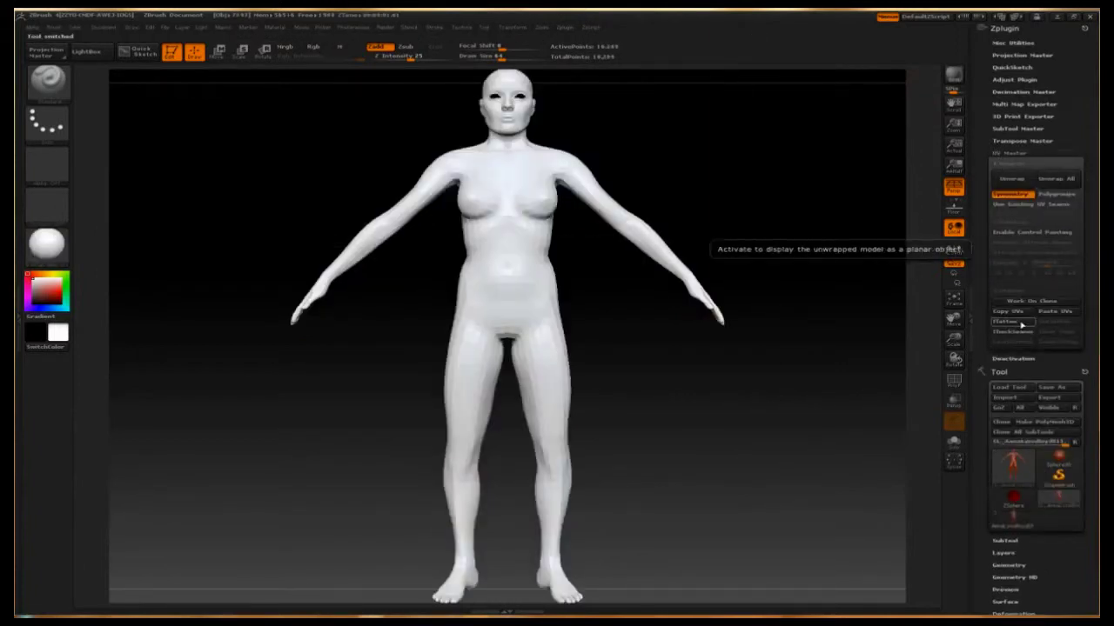
click(1022, 325)
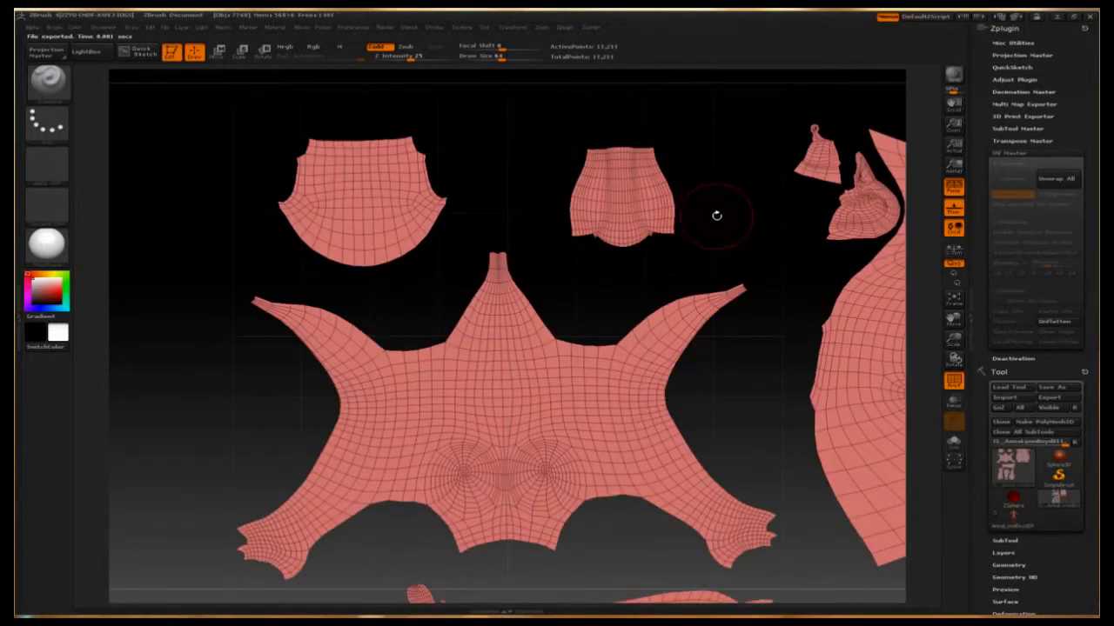
drag(726, 221, 634, 397)
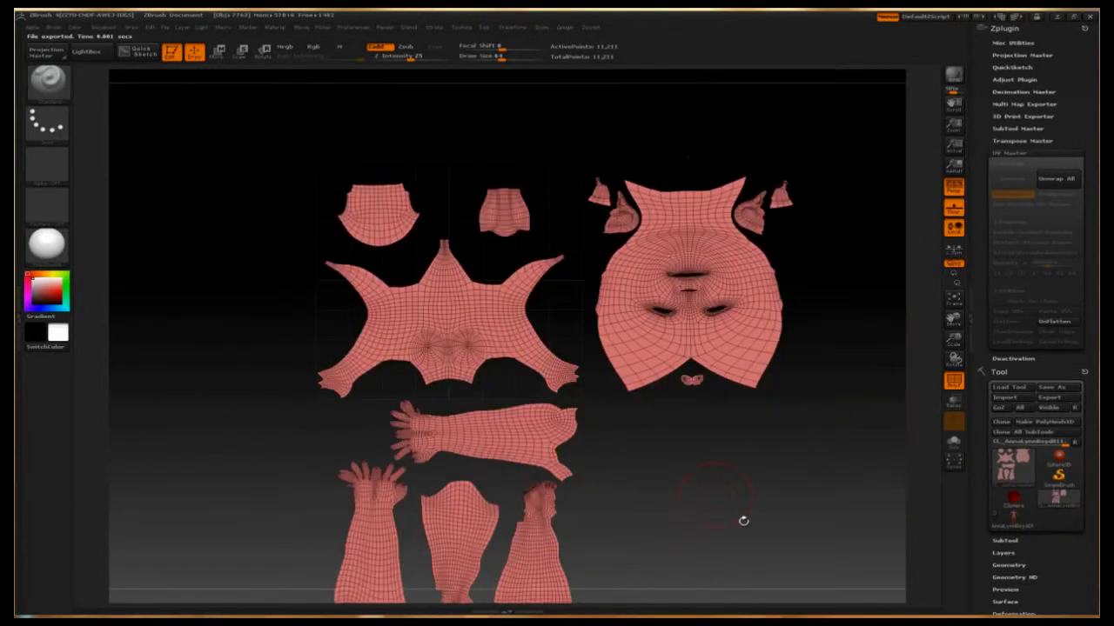
drag(743, 520, 738, 495)
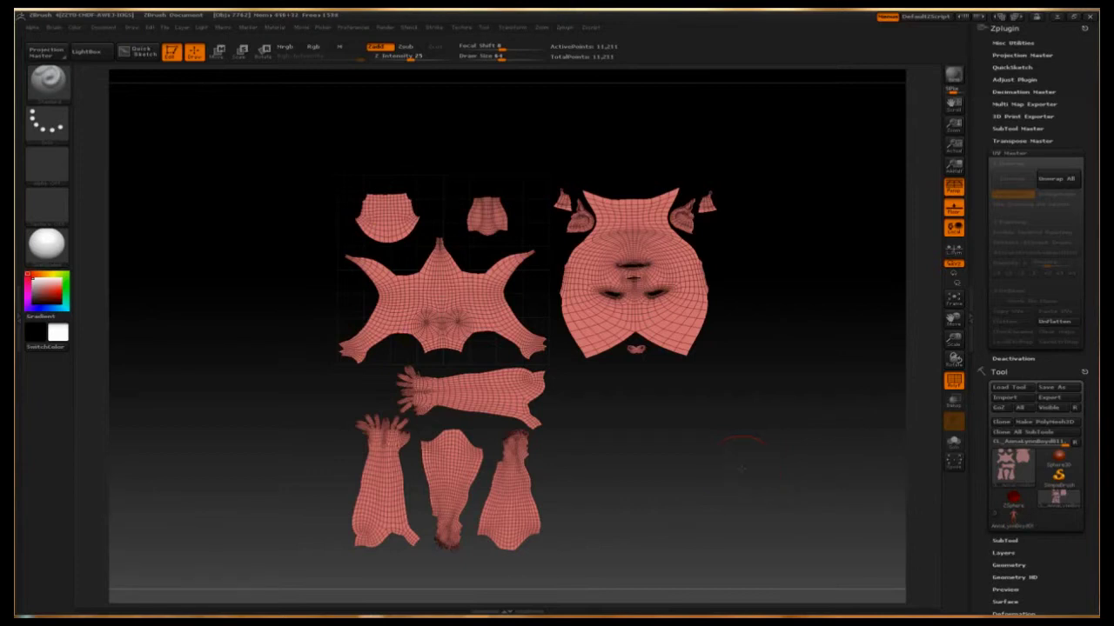
scroll(742, 470, up, 2)
scroll(741, 474, up, 3)
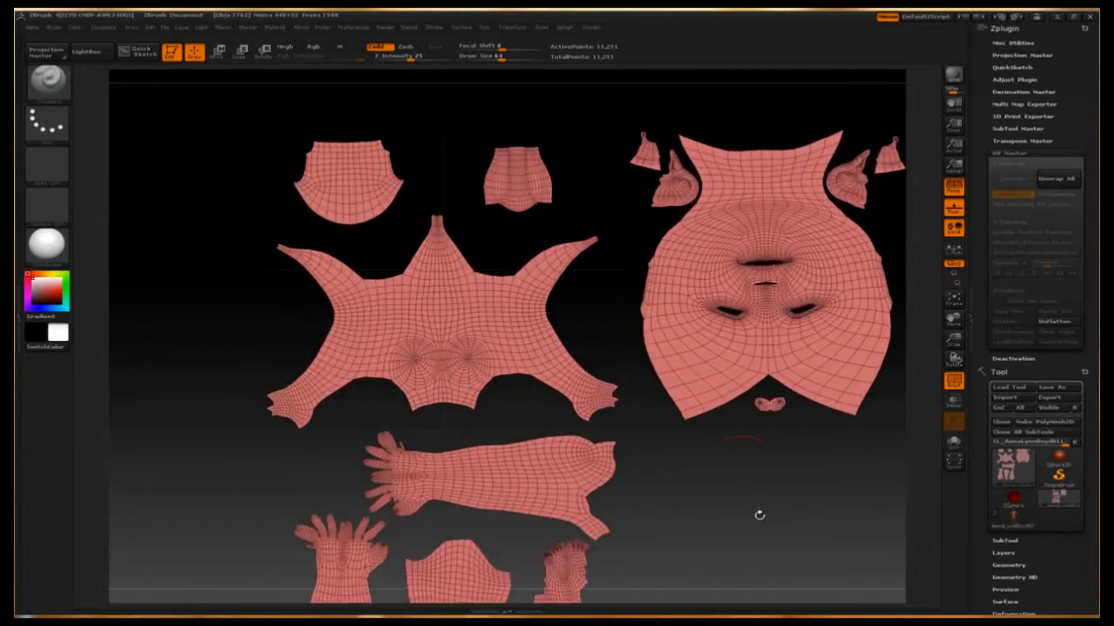
alt+drag(803, 482, 742, 483)
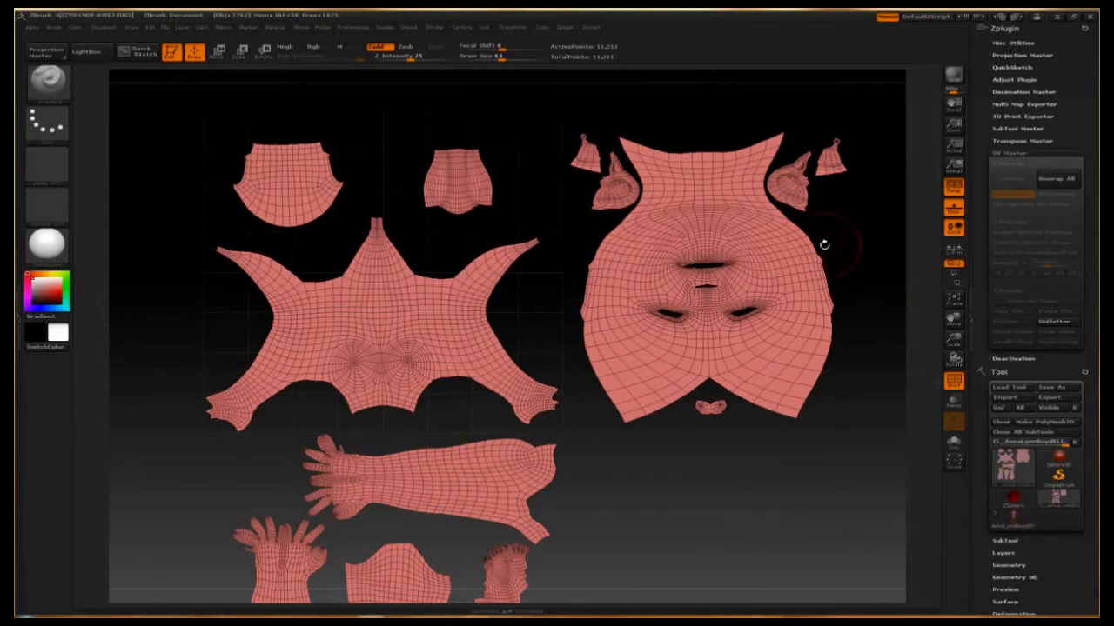
click(574, 239)
click(585, 157)
click(876, 280)
alt+drag(876, 279, 879, 296)
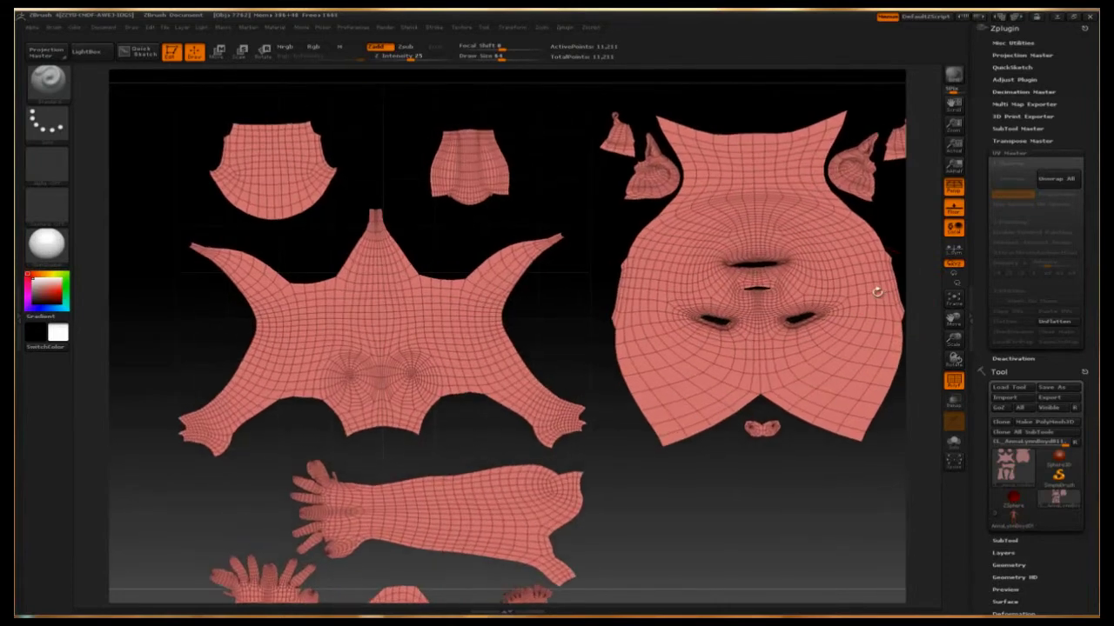
alt+drag(621, 225, 566, 245)
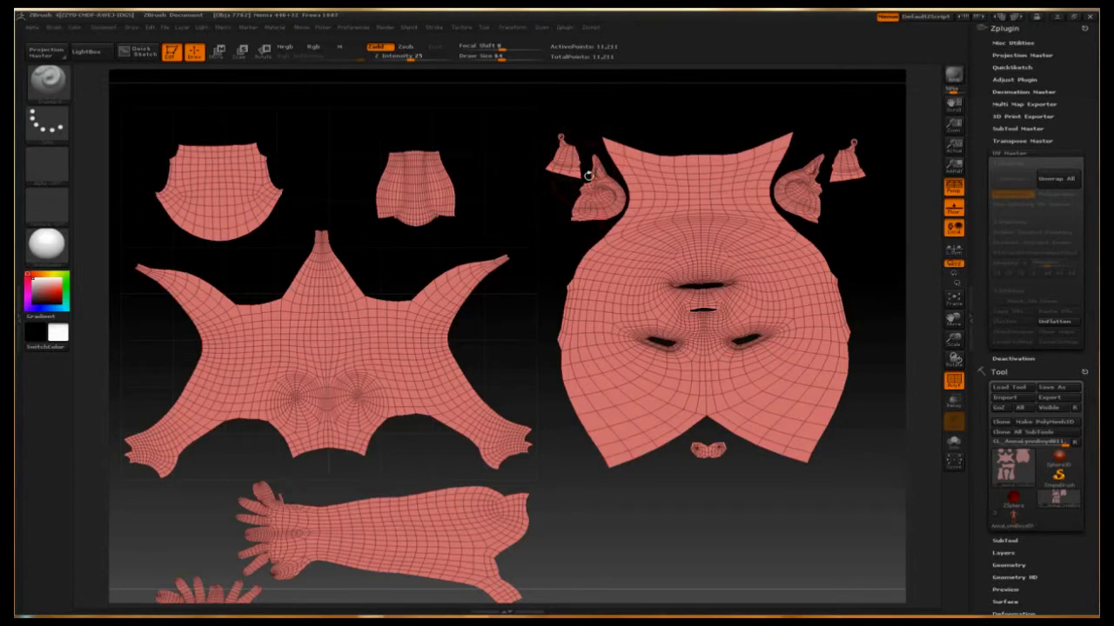
alt+drag(823, 527, 823, 481)
alt+drag(742, 445, 712, 379)
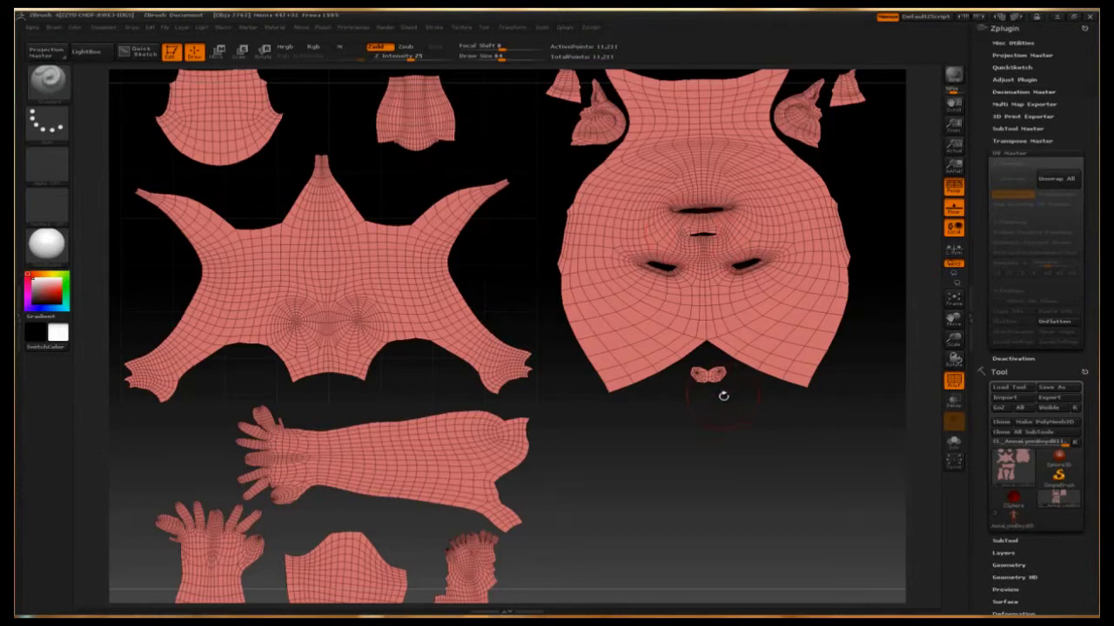
alt+drag(642, 422, 666, 427)
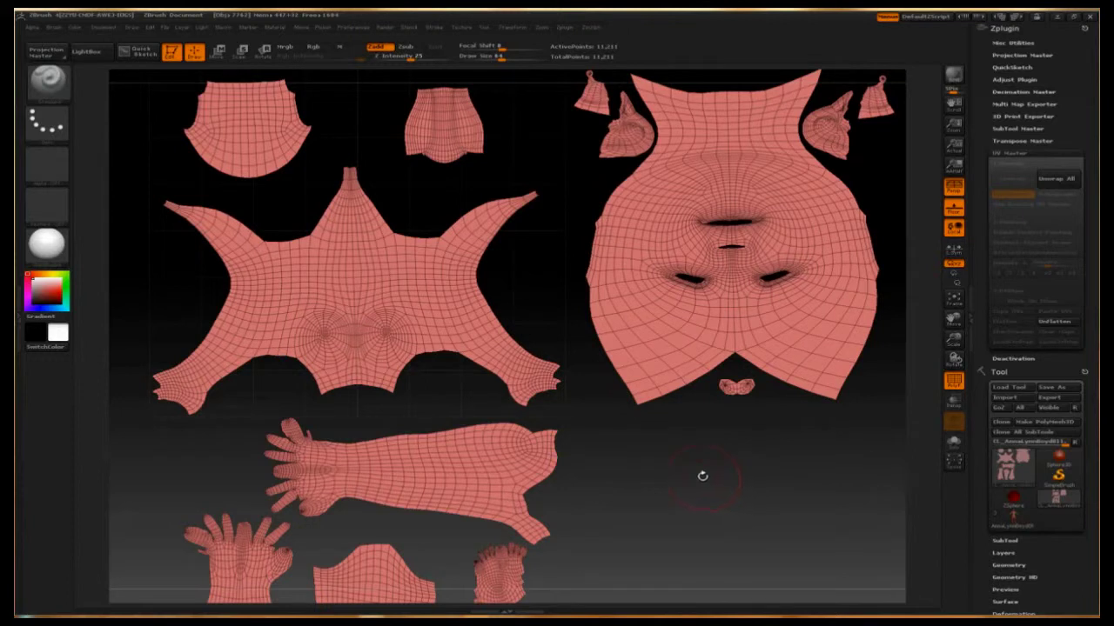
alt+drag(701, 472, 691, 412)
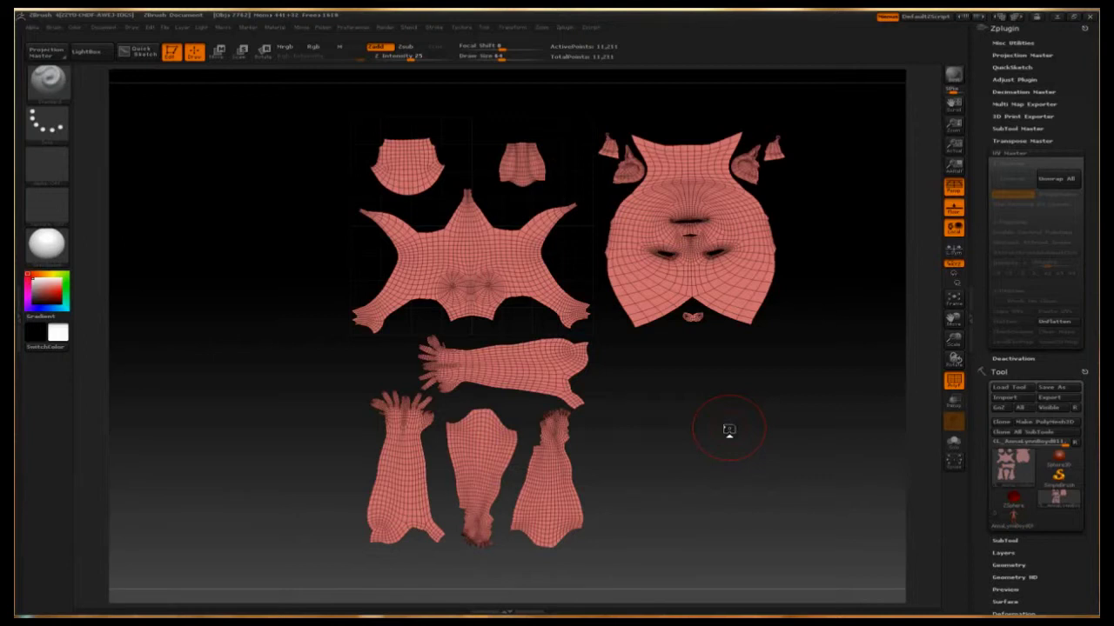
scroll(729, 427, up, 2)
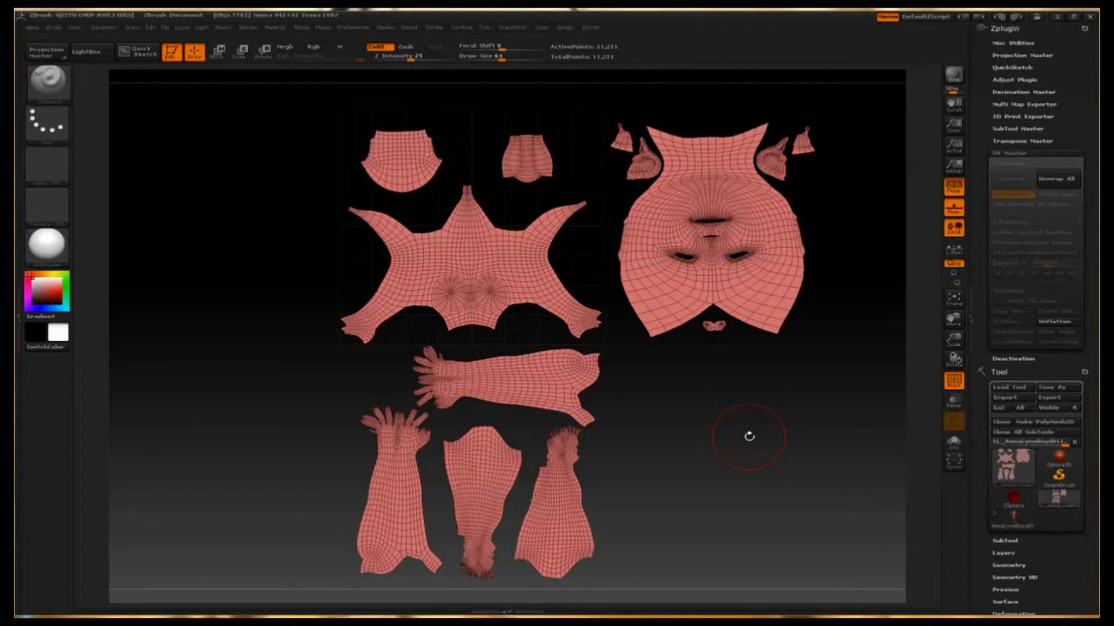
- UnFlatten the UV layout back to the 3D female body and frame it fully
click(1065, 327)
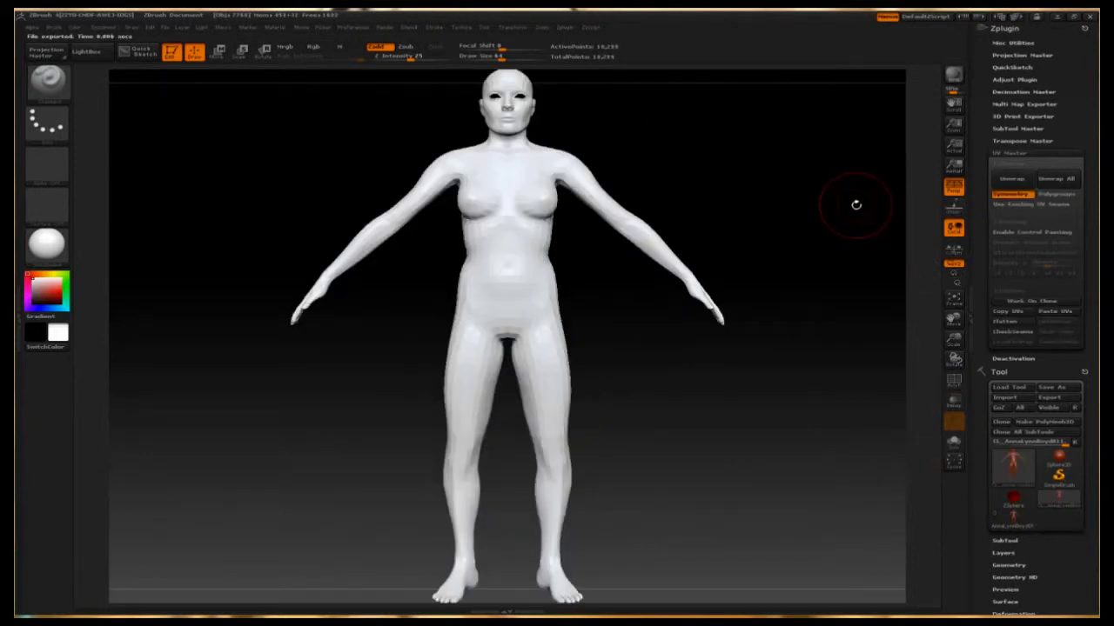
alt+drag(852, 199, 841, 251)
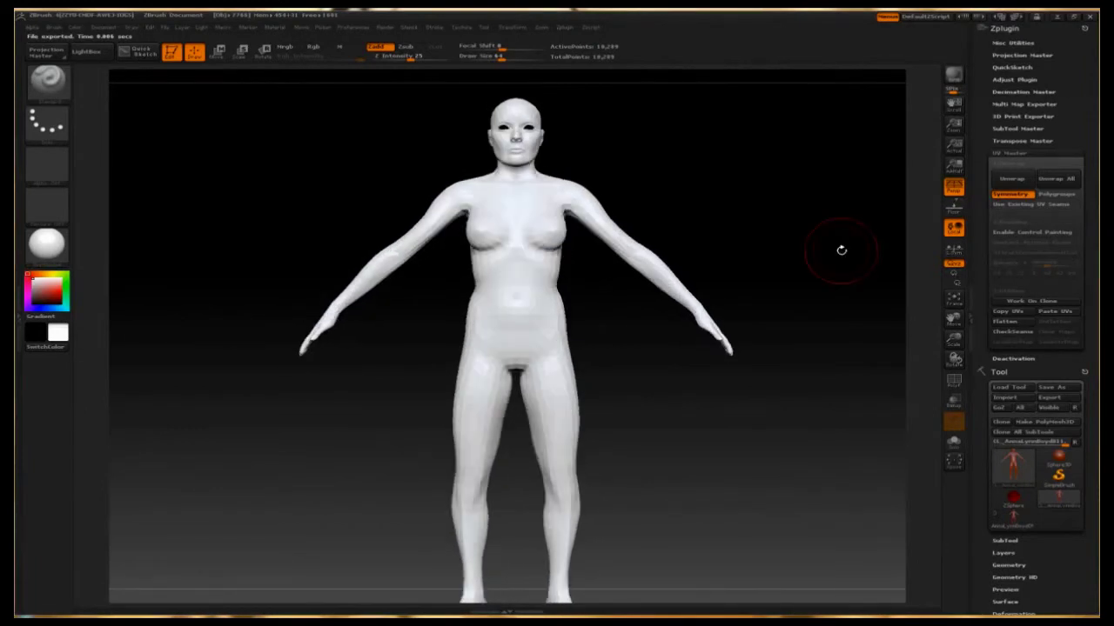
key(f)
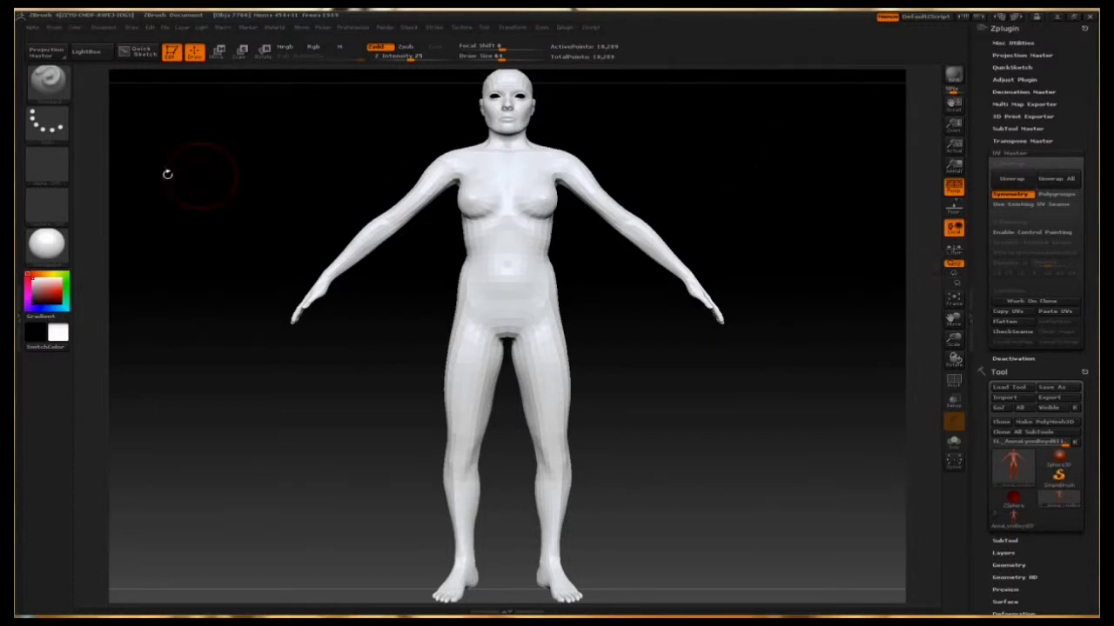
- Look over the dress line-art sketch in IrfanView, then return to ZBrush's empty canvas
key(alt+Tab)
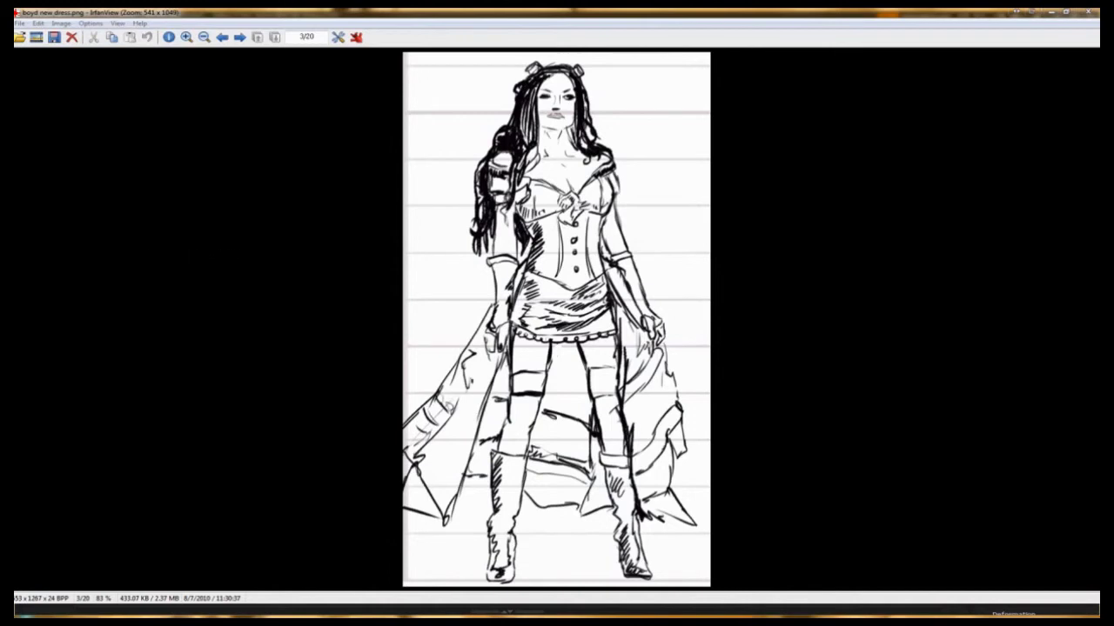
key(alt+Tab)
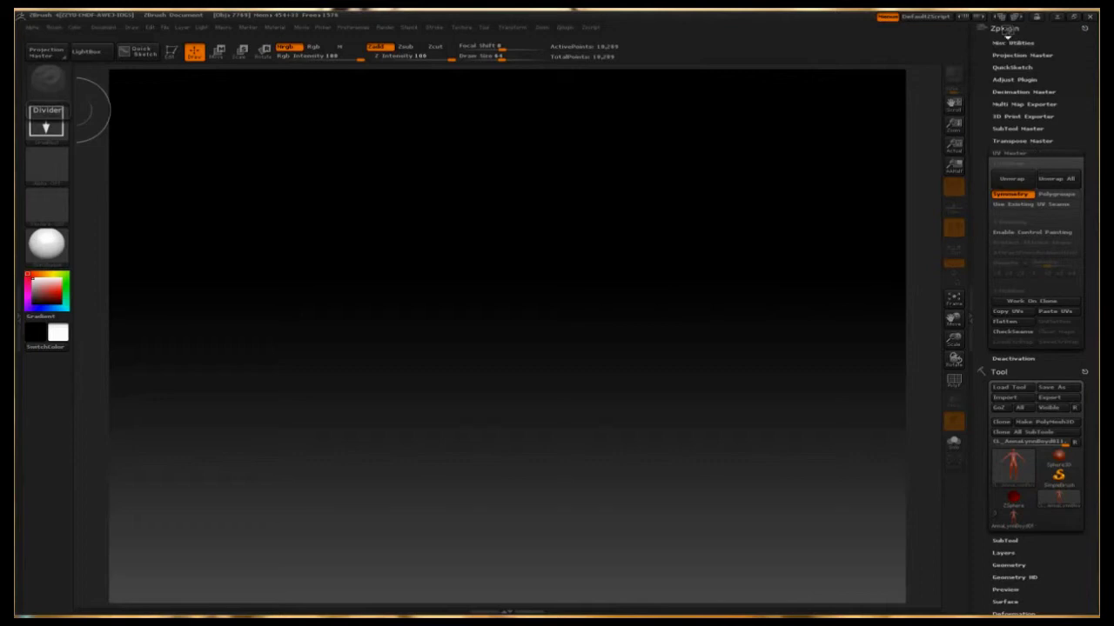
- Load Zombie 007.ZTL from Bodacious Creed > Bodacious Creed and draw it onto the canvas
click(1005, 28)
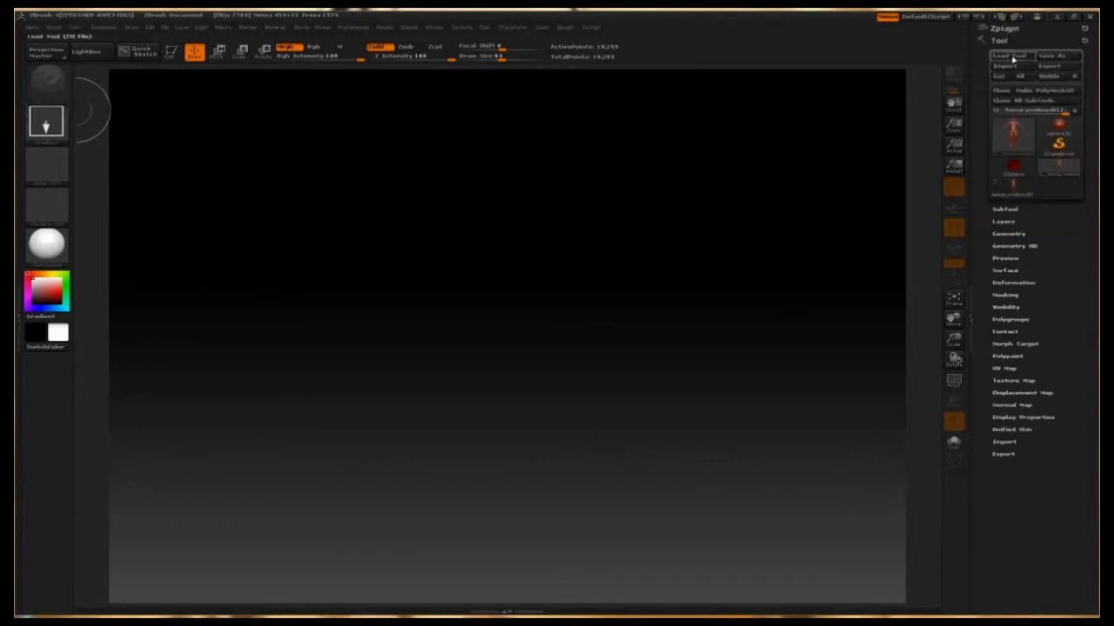
click(1012, 58)
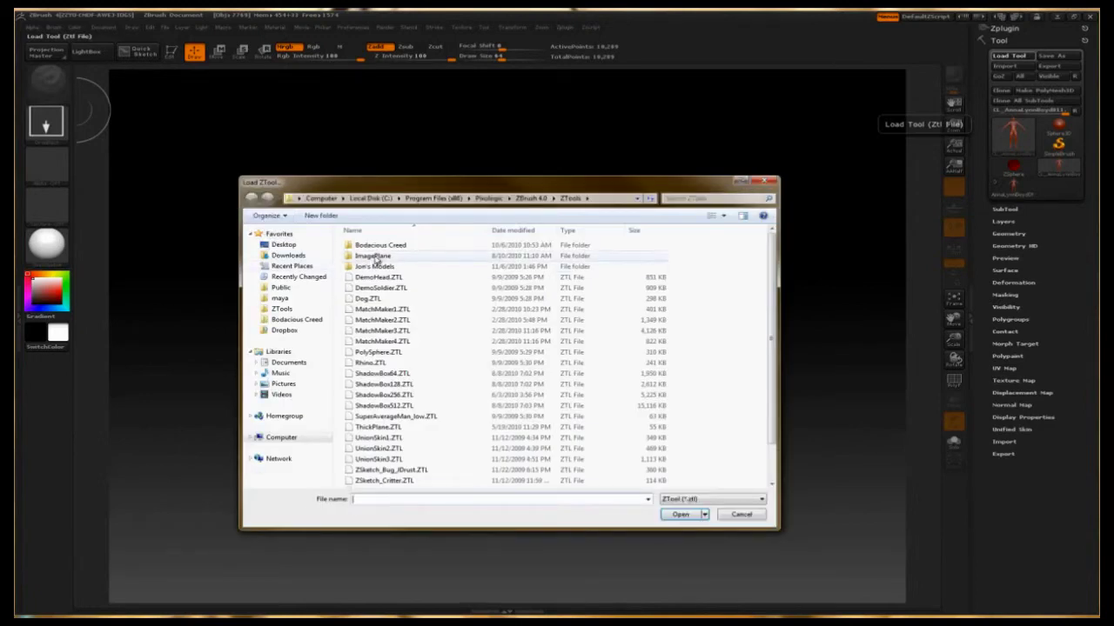
double_click(383, 246)
double_click(380, 256)
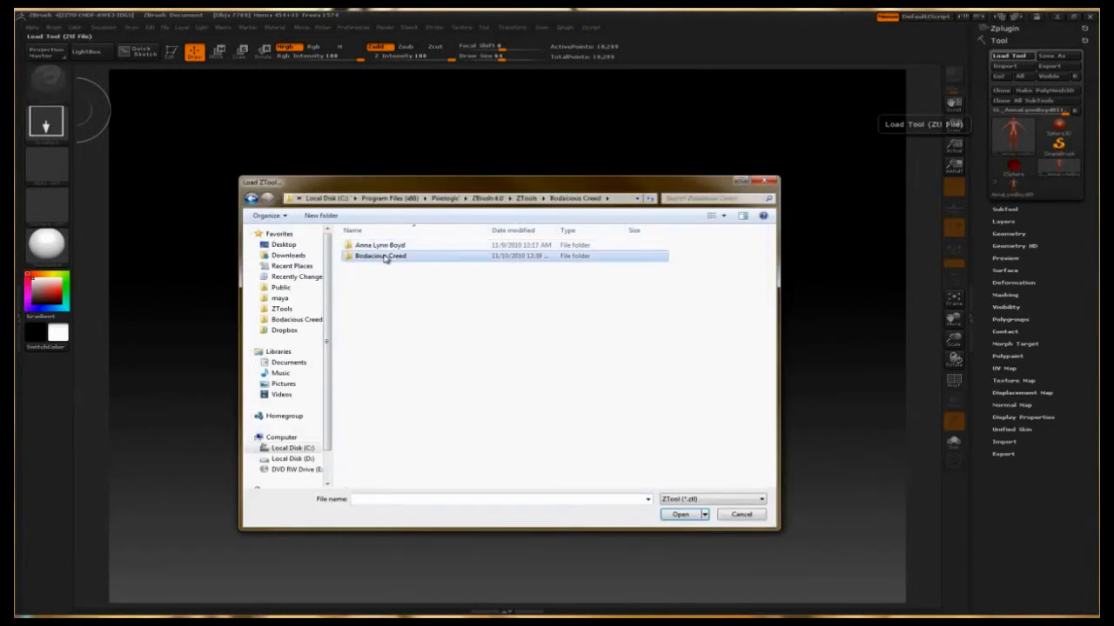
double_click(385, 365)
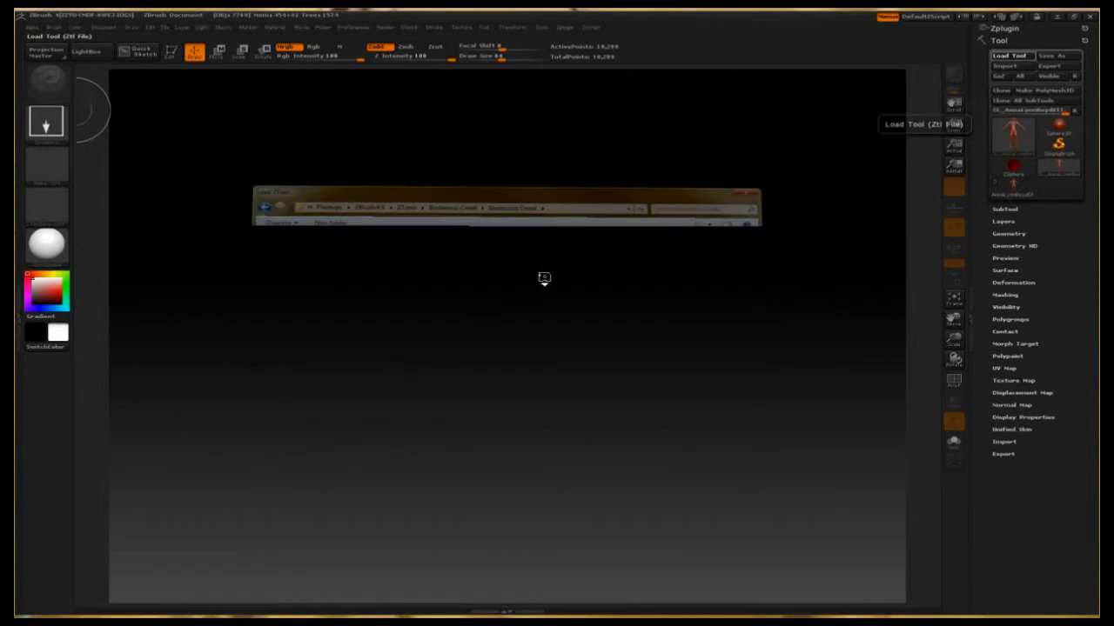
drag(506, 272, 501, 528)
- Make the zombie editable and framed, showing its SubTool list with the polySurface and MechanicalEye parts
key(t)
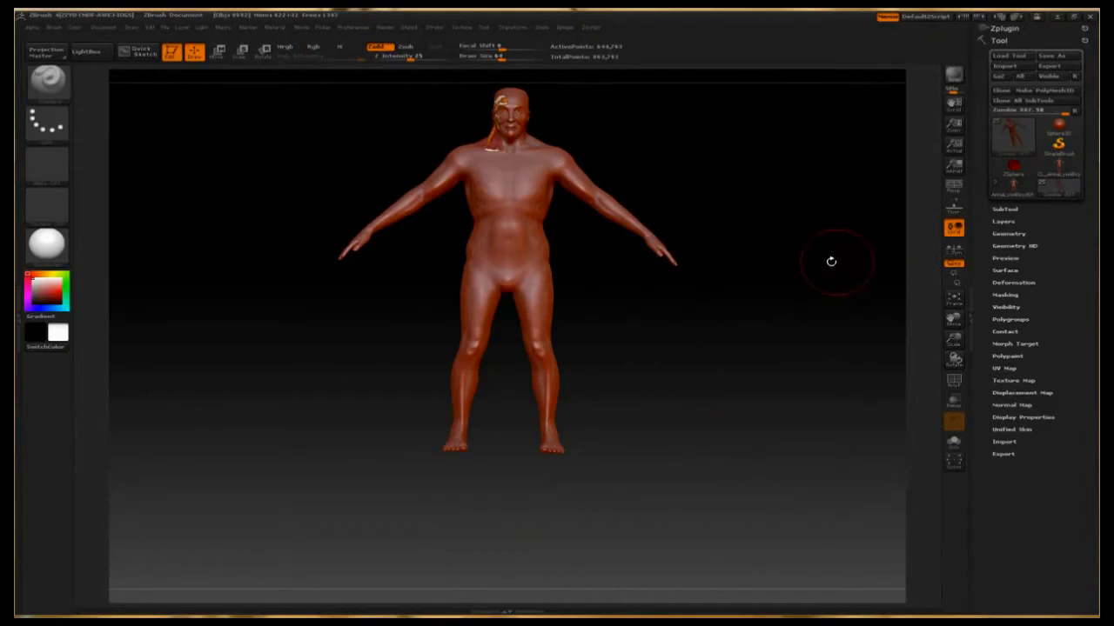
key(f)
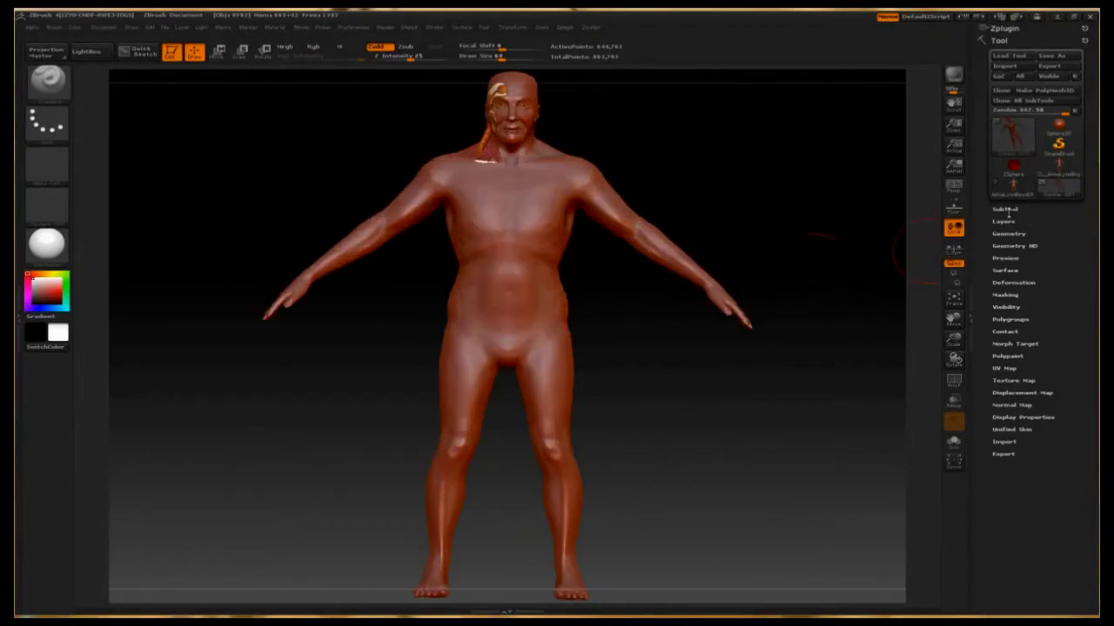
click(1006, 209)
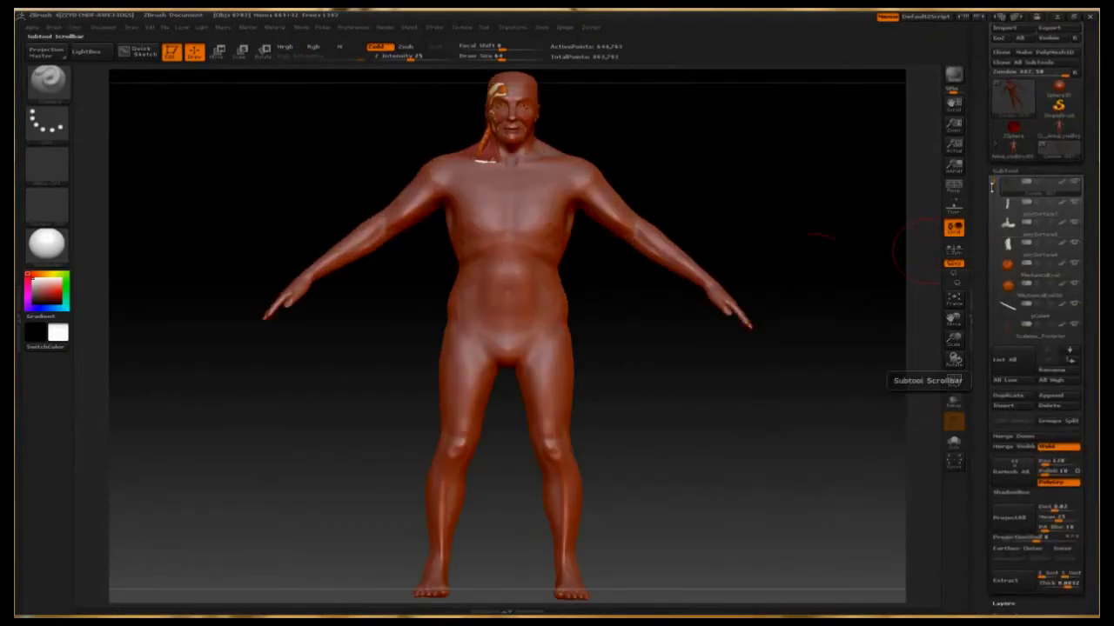
drag(993, 282, 994, 178)
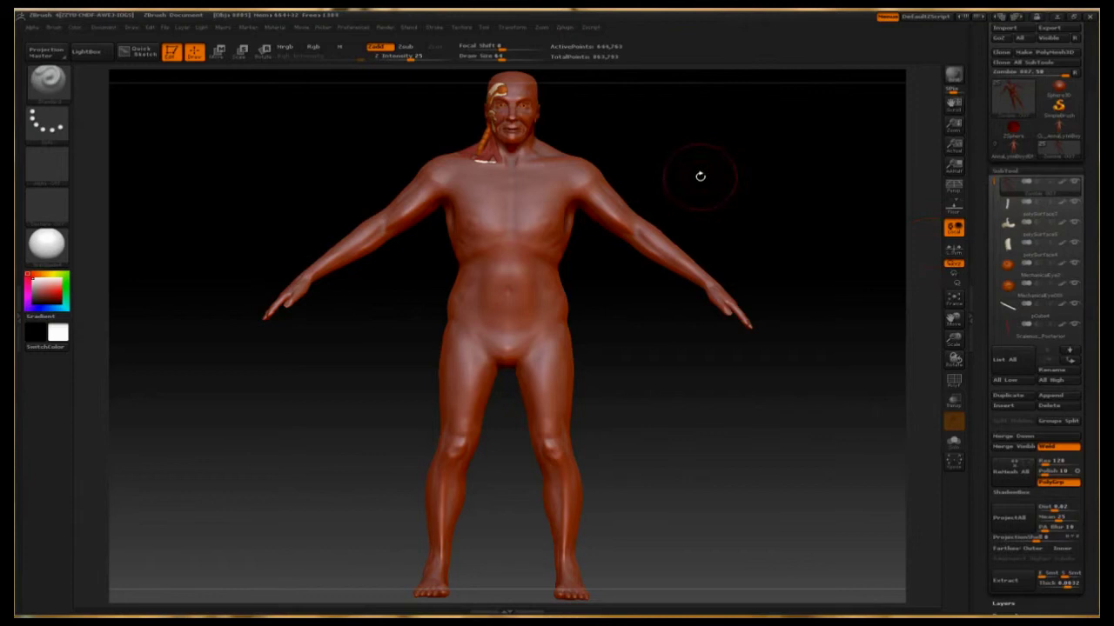
alt+drag(700, 172, 706, 231)
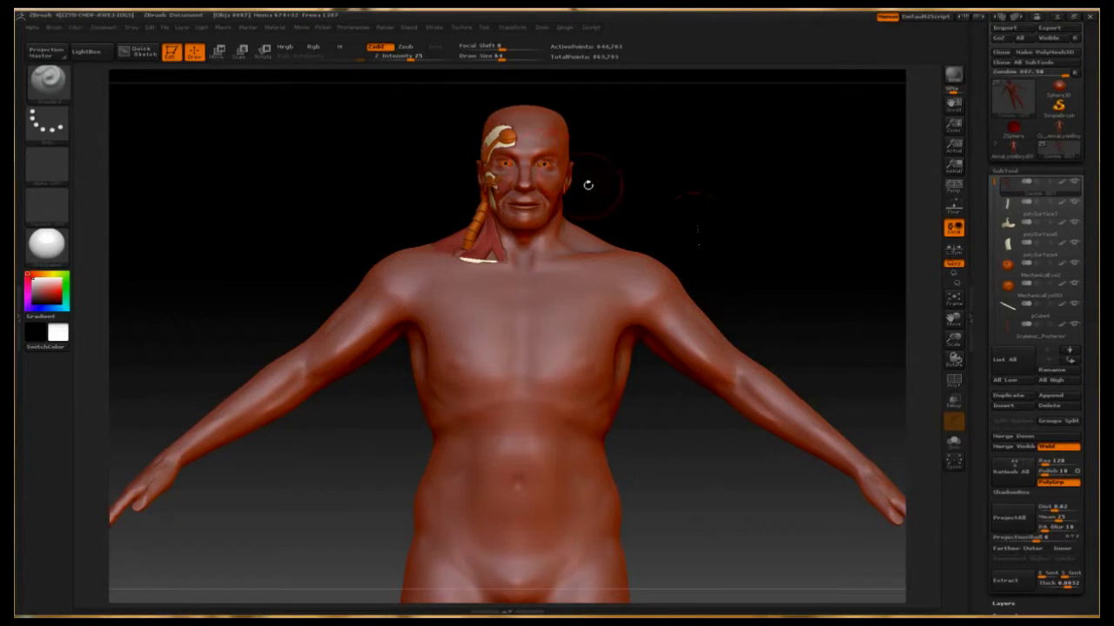
key(shift+d)
drag(653, 215, 656, 166)
key(d)
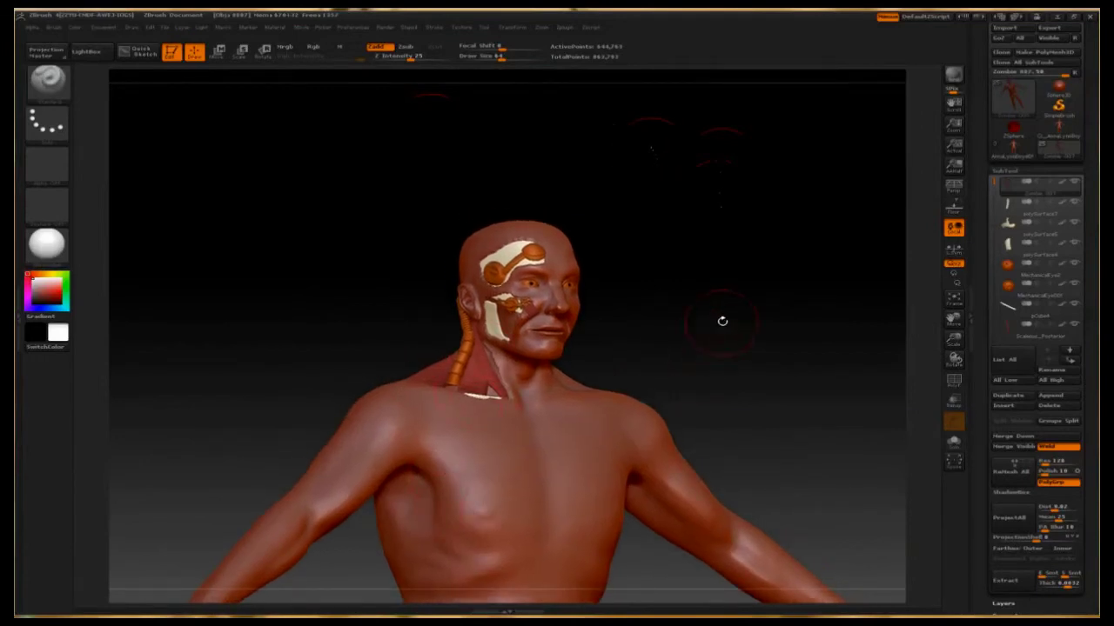
drag(736, 272, 739, 227)
drag(716, 354, 661, 304)
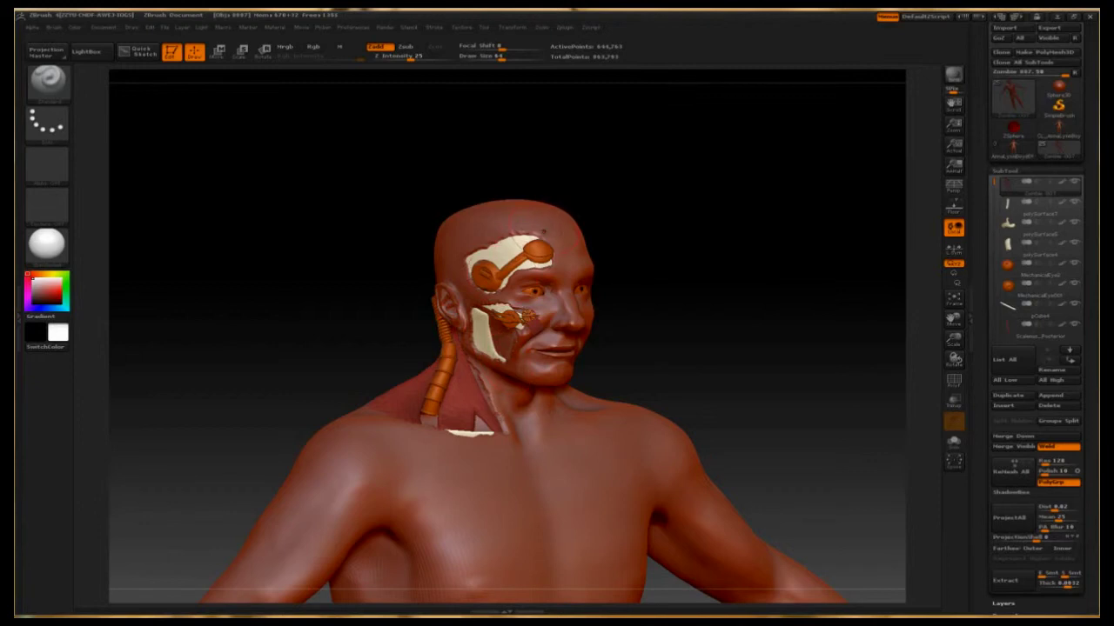
ctrl+right_drag(676, 261, 690, 304)
right_drag(753, 113, 759, 130)
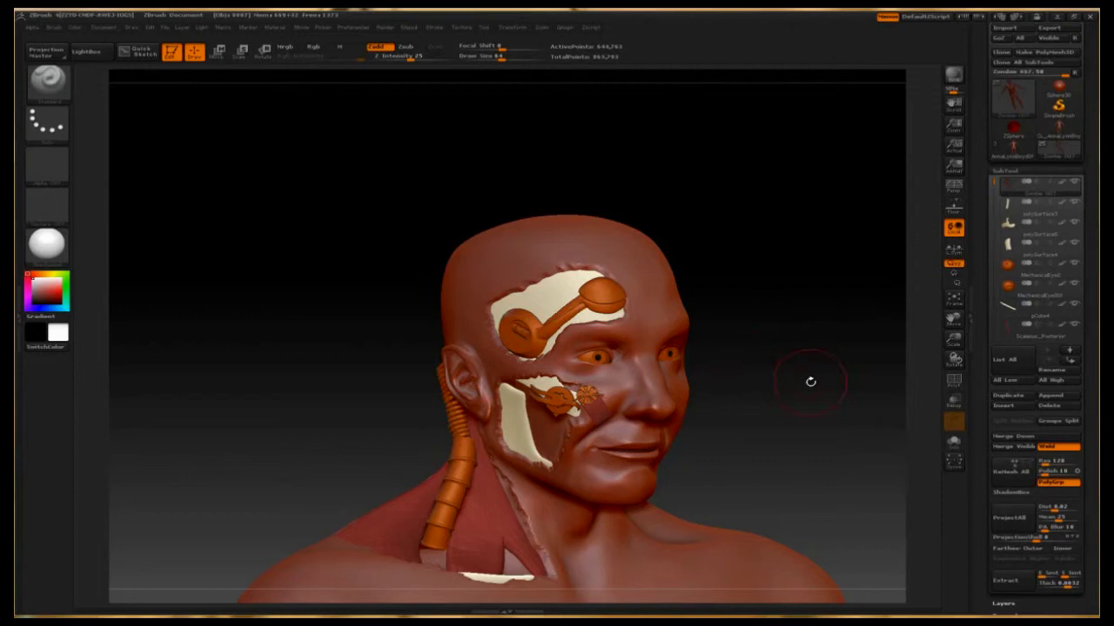
mouse_move(810, 369)
mouse_down()
mouse_move(815, 317)
mouse_move(797, 352)
mouse_move(768, 360)
mouse_move(785, 363)
mouse_up()
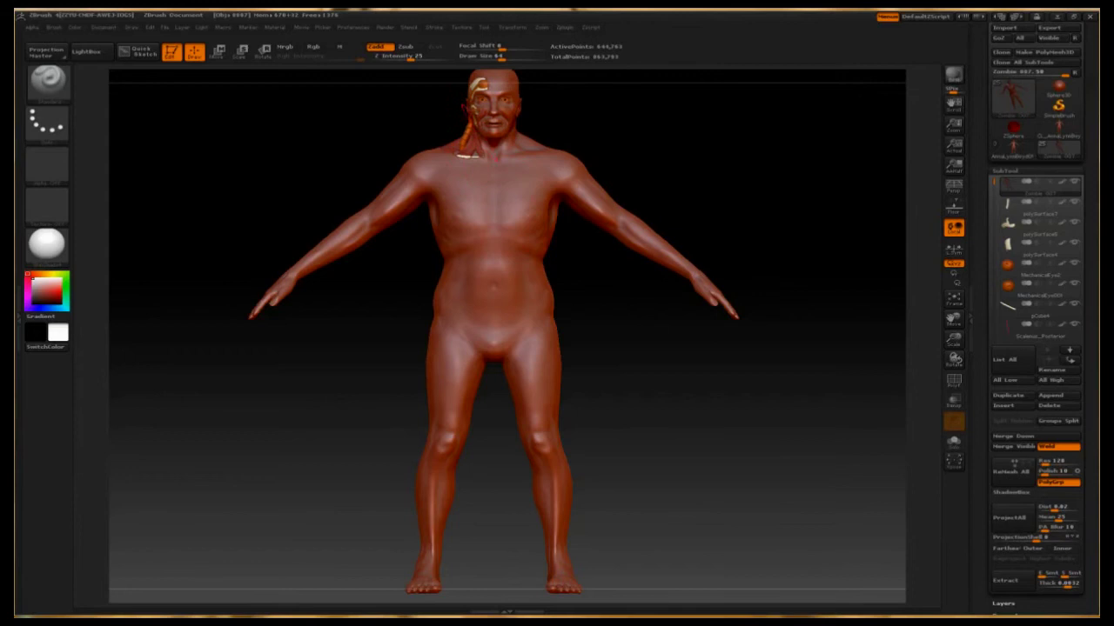
mouse_move(738, 168)
mouse_down()
mouse_move(757, 168)
mouse_move(728, 172)
mouse_up()
alt+drag(675, 182, 694, 236)
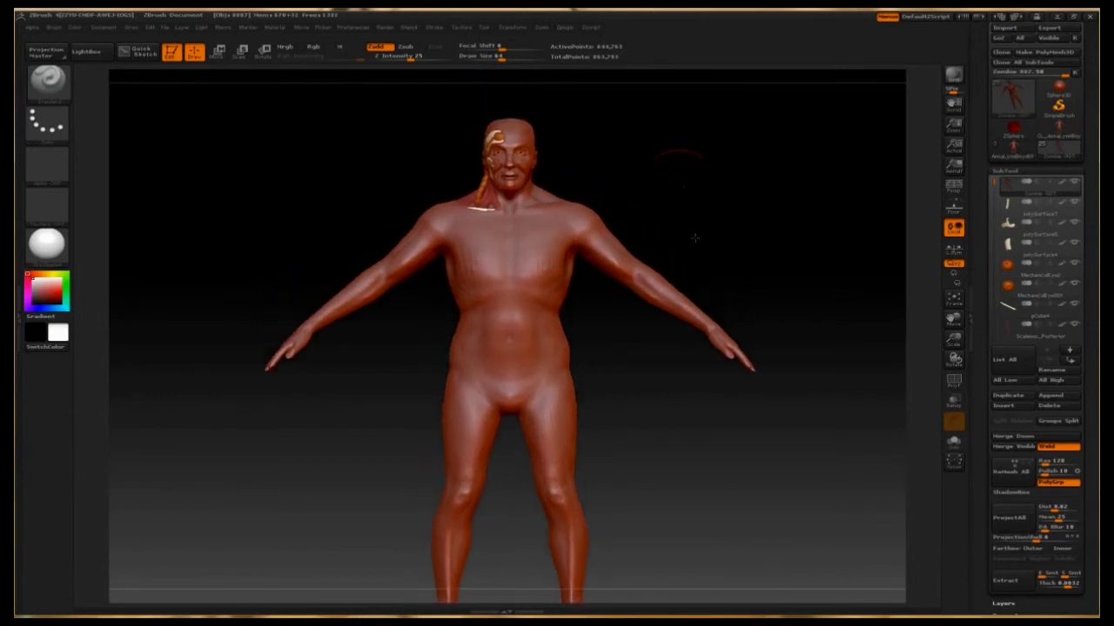
key(f)
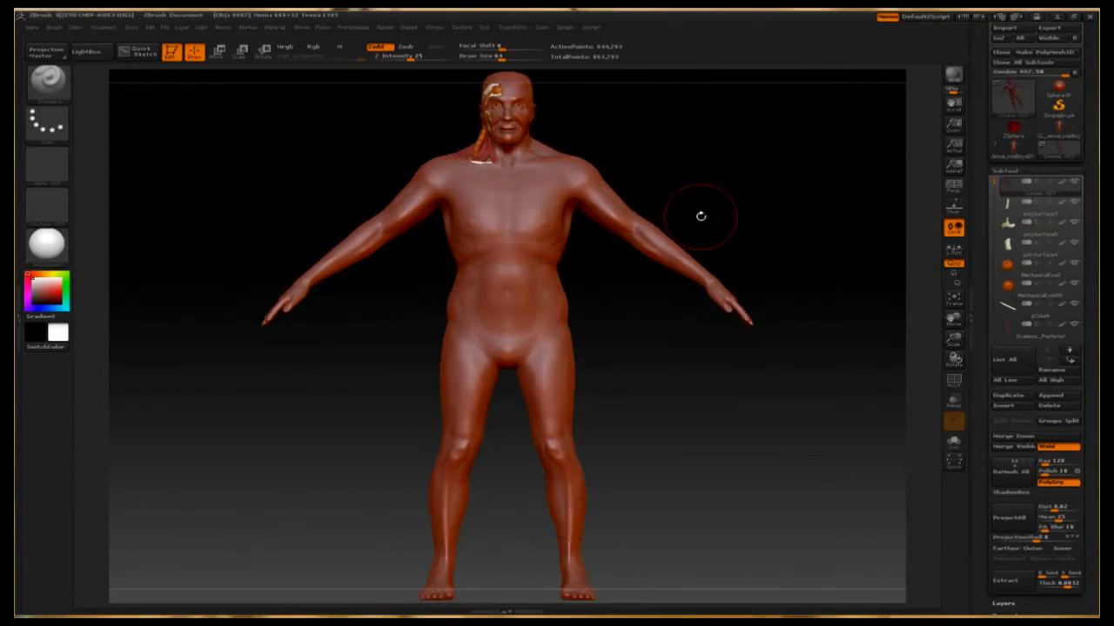